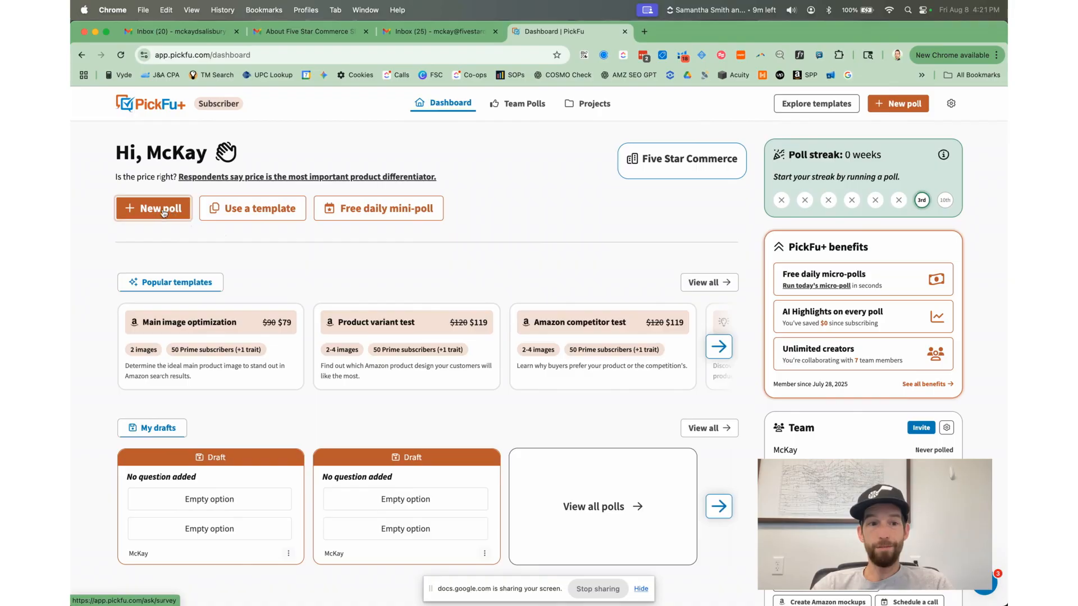
Create a new poll with the question "If you were shopping on Amazon, which product would you rather buy? Why?"
left_click(159, 212)
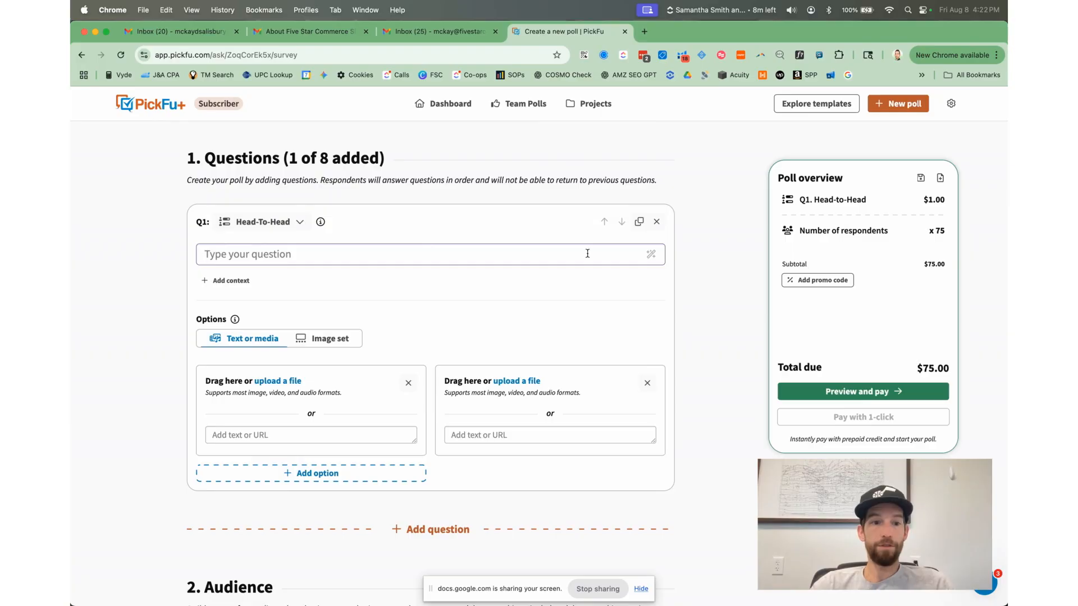
left_click(361, 254)
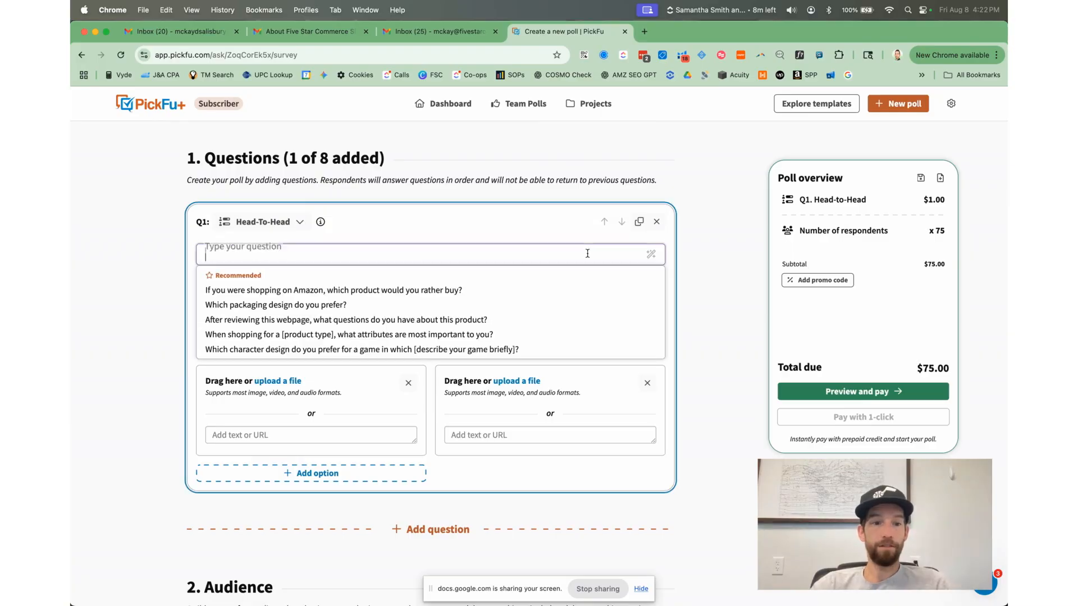
left_click(342, 291)
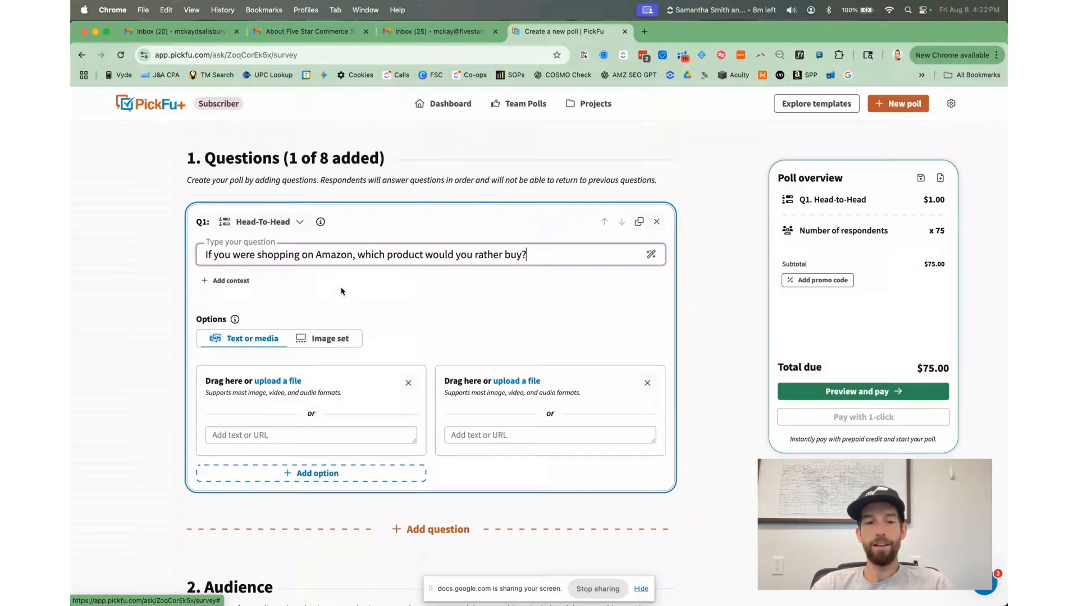
left_click(571, 259)
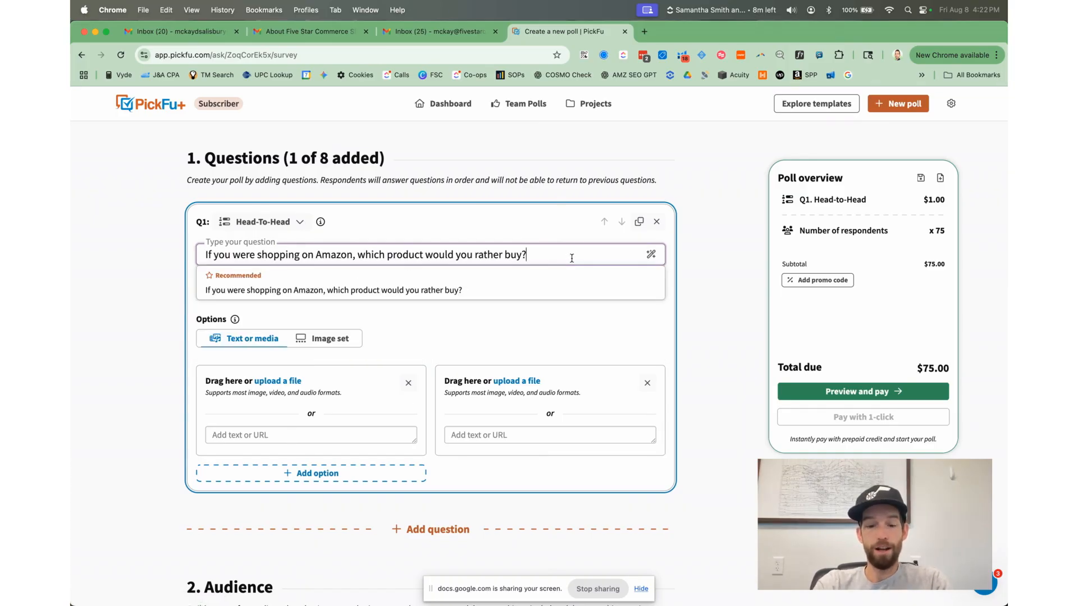
type("Why?")
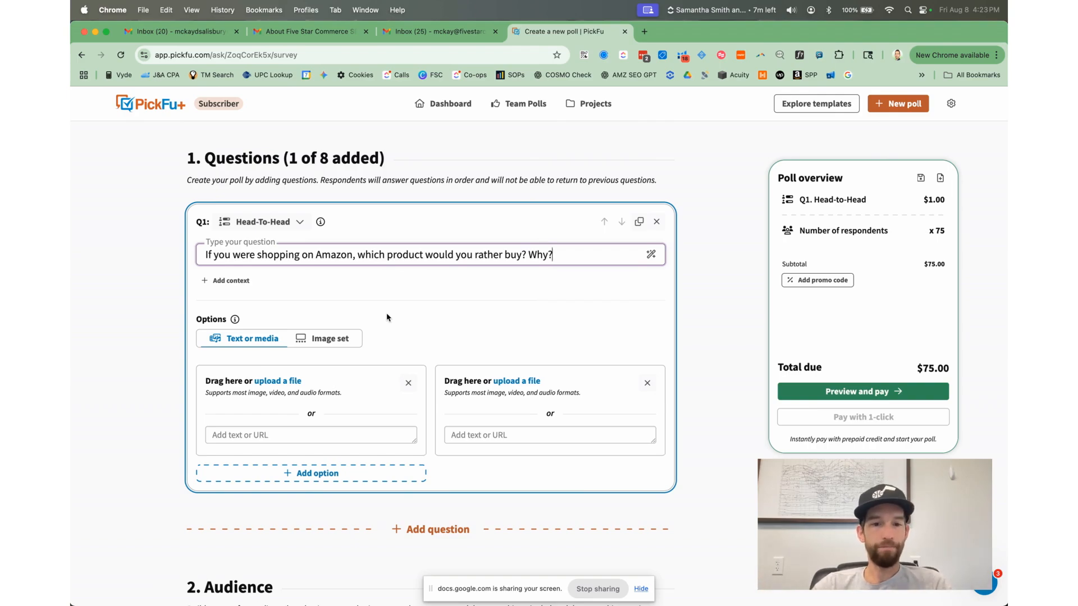
Change the answer options to image sets and load Set A's images from ASIN B09J1JRSLC
left_click(333, 338)
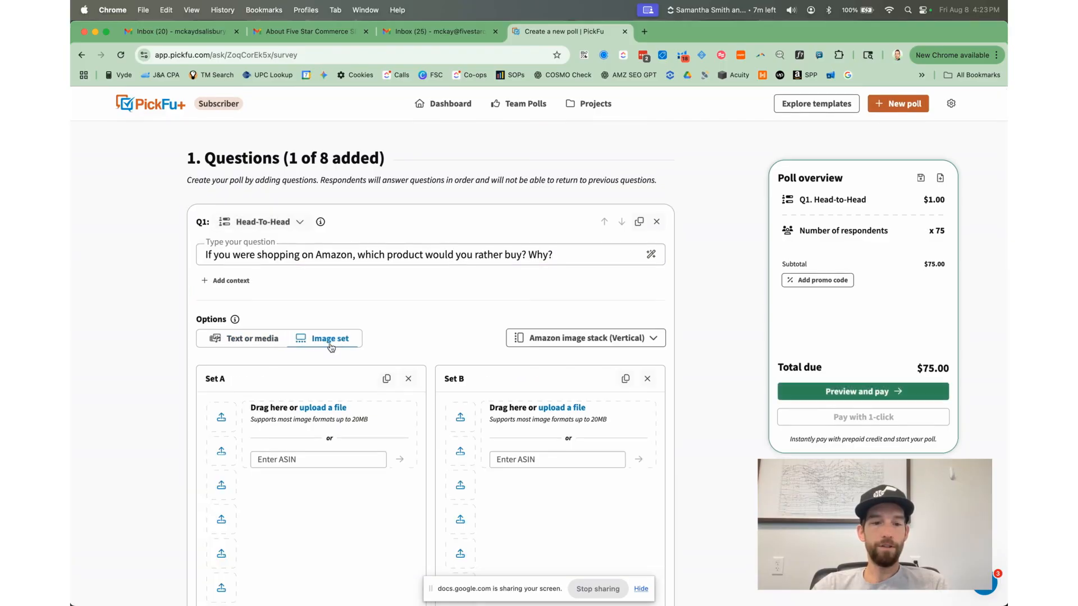
scroll(335, 348, "down", 3)
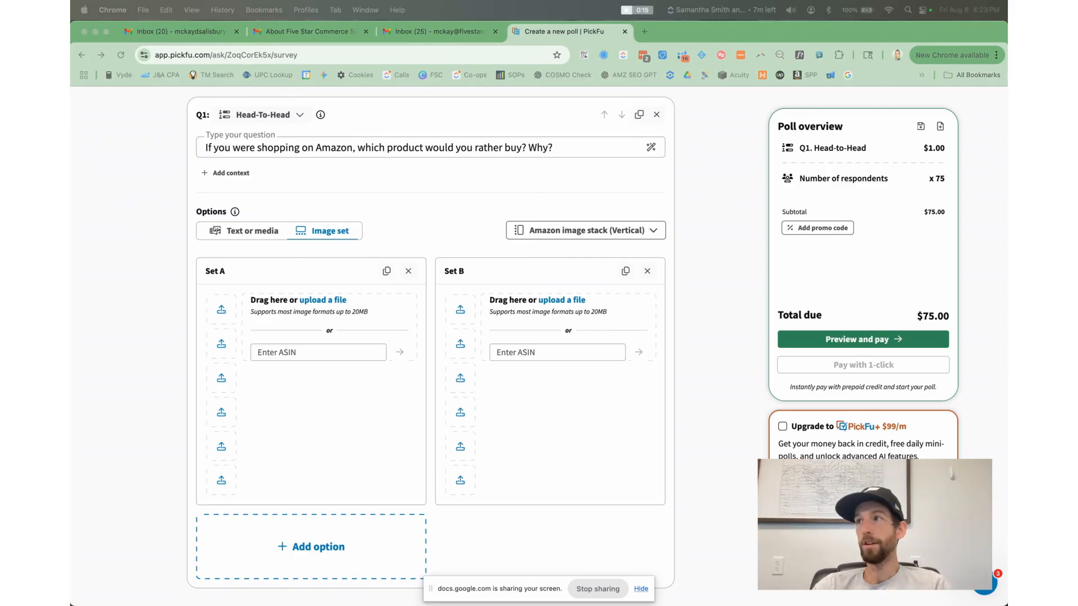
left_click(308, 352)
type("B09J1JRSLC")
left_click(399, 353)
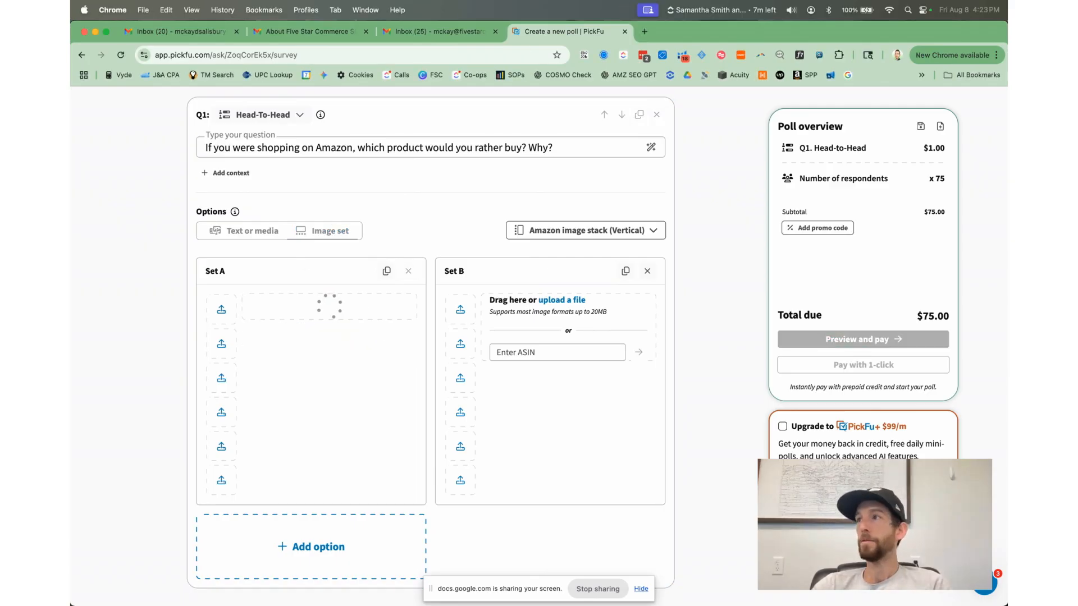
Load Set B's images from the copied competitor ASIN and preview several images in both sets
left_click(537, 352)
key("super+v")
left_click(638, 353)
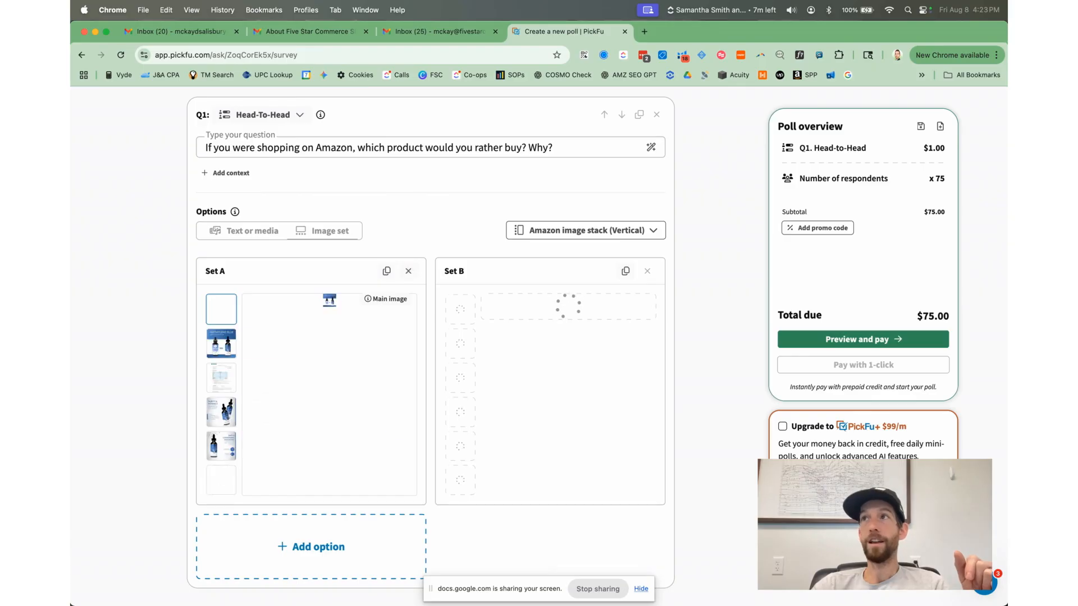
left_click(460, 378)
scroll(696, 386, "down", 1)
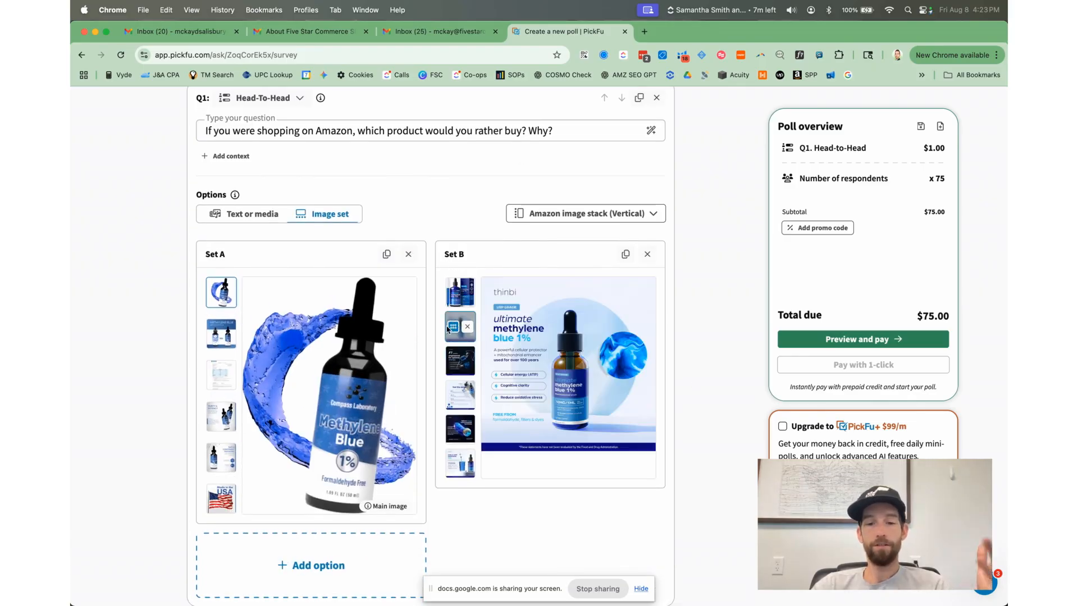
left_click_drag(455, 324, 468, 304)
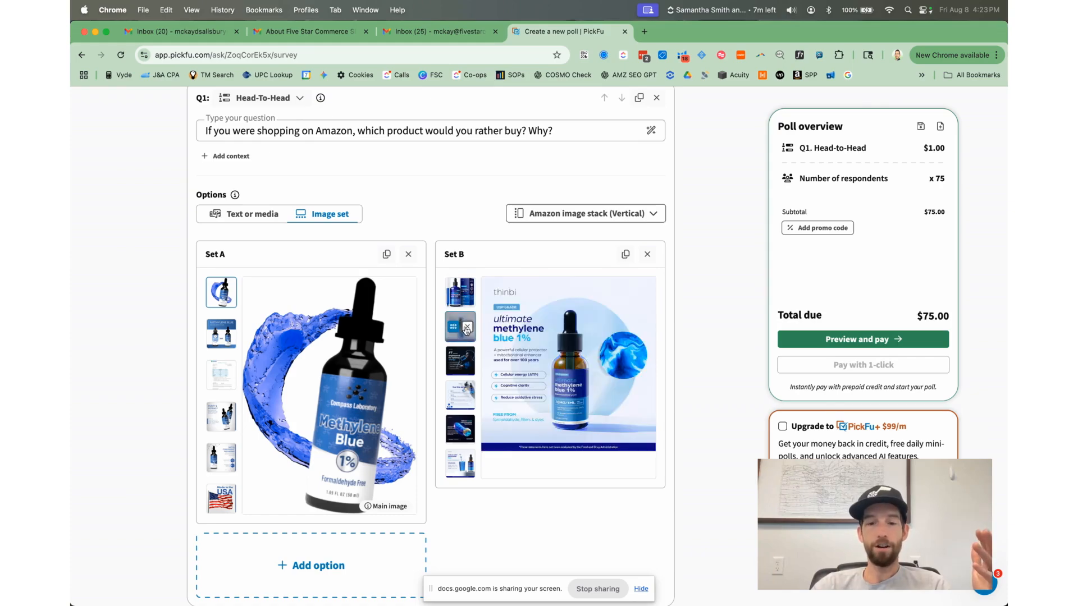
left_click(465, 395)
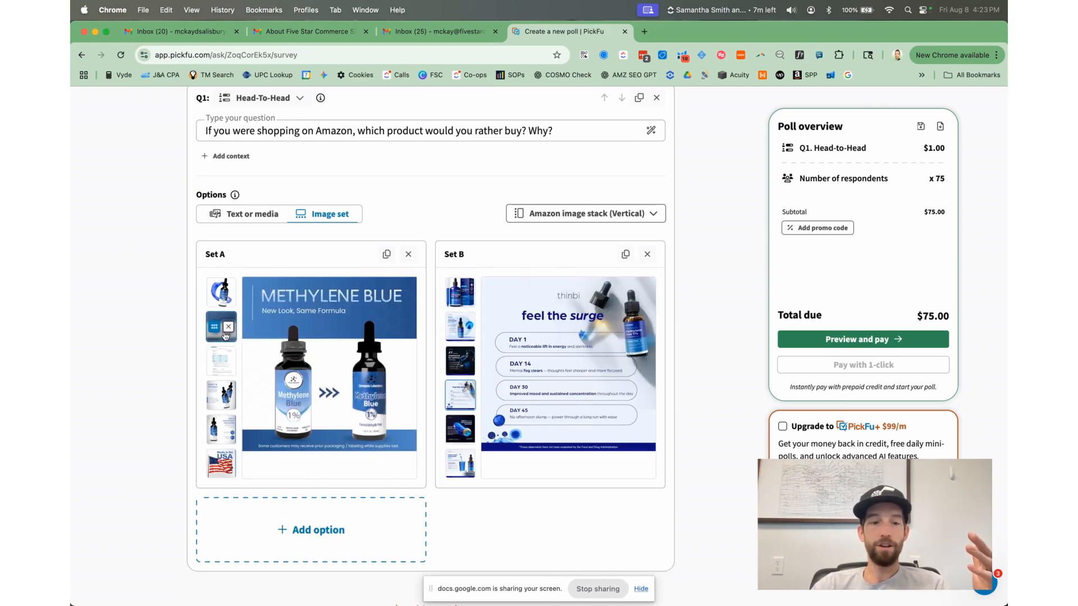
left_click(221, 395)
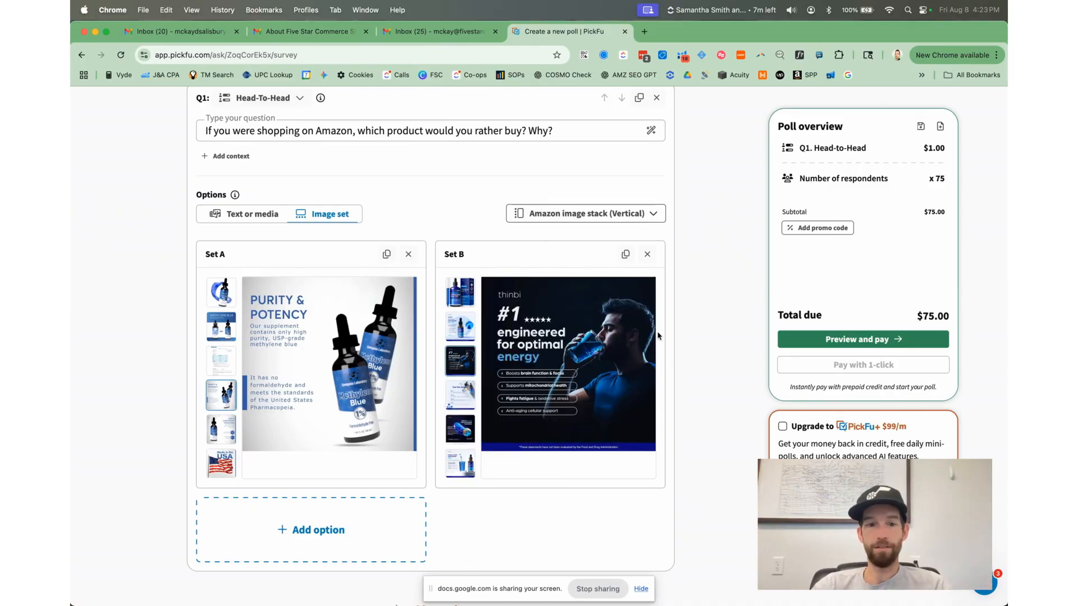
Set the poll's sample size to 50 people
scroll(698, 342, "down", 9)
scroll(698, 345, "down", 1)
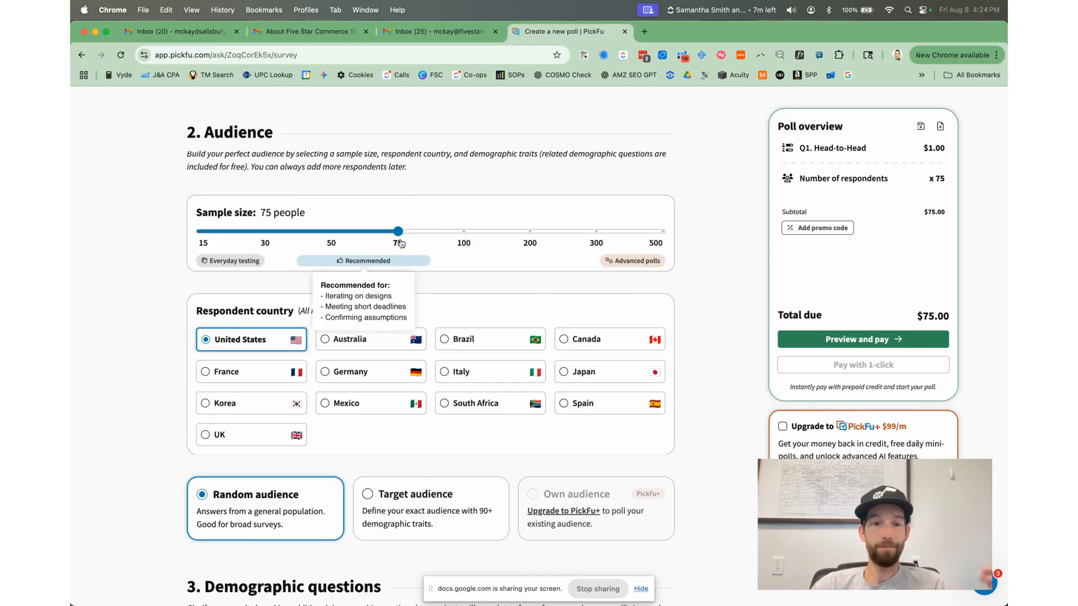
left_click_drag(398, 231, 332, 232)
Switch the poll from a random audience to a target audience and show the full list of audience traits
scroll(110, 307, "down", 4)
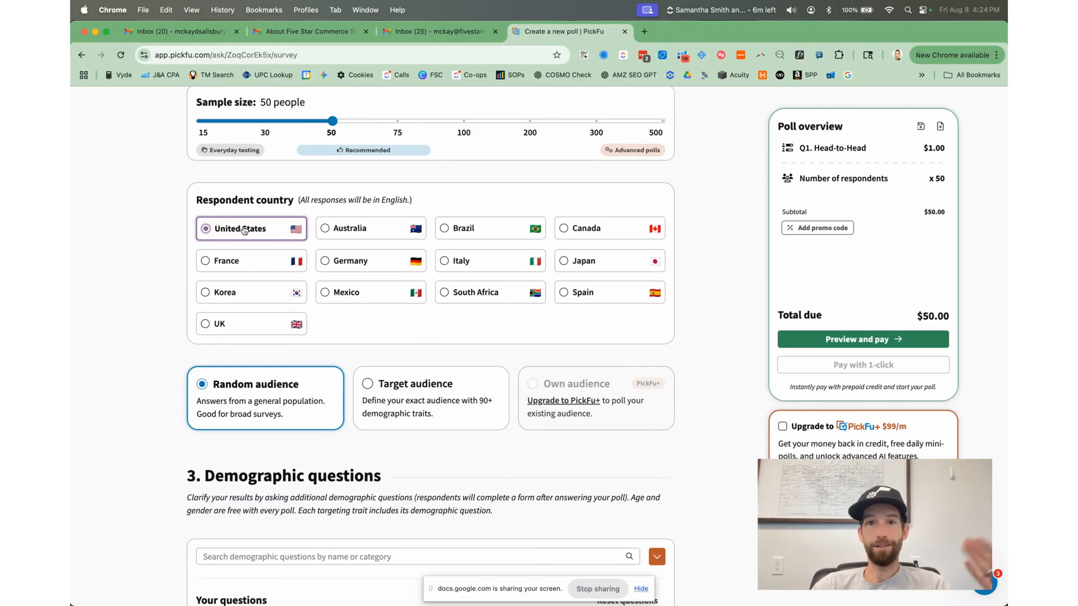
scroll(144, 274, "down", 4)
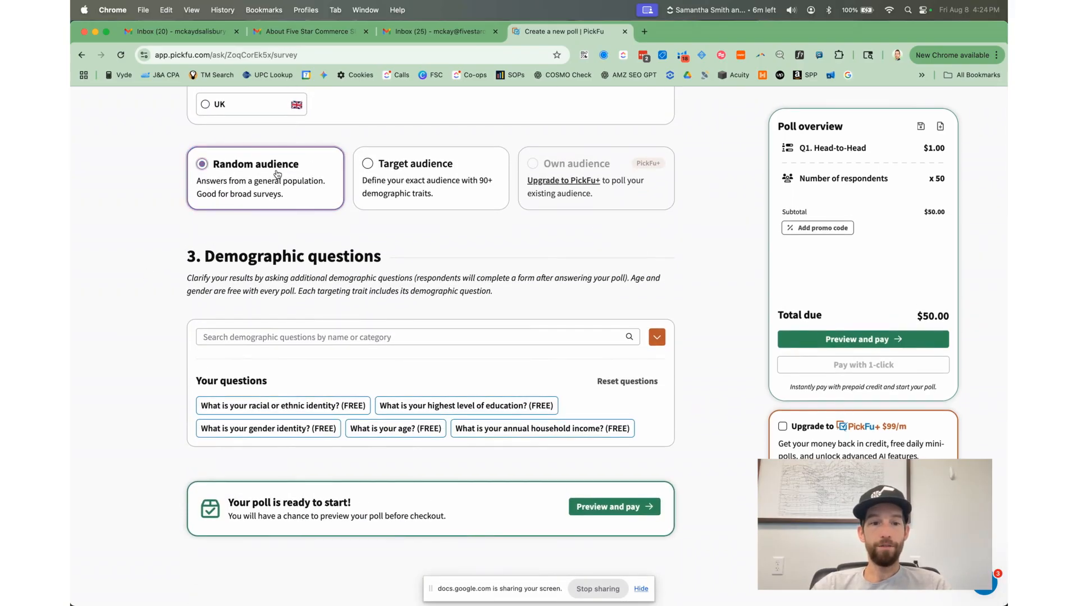
left_click(439, 186)
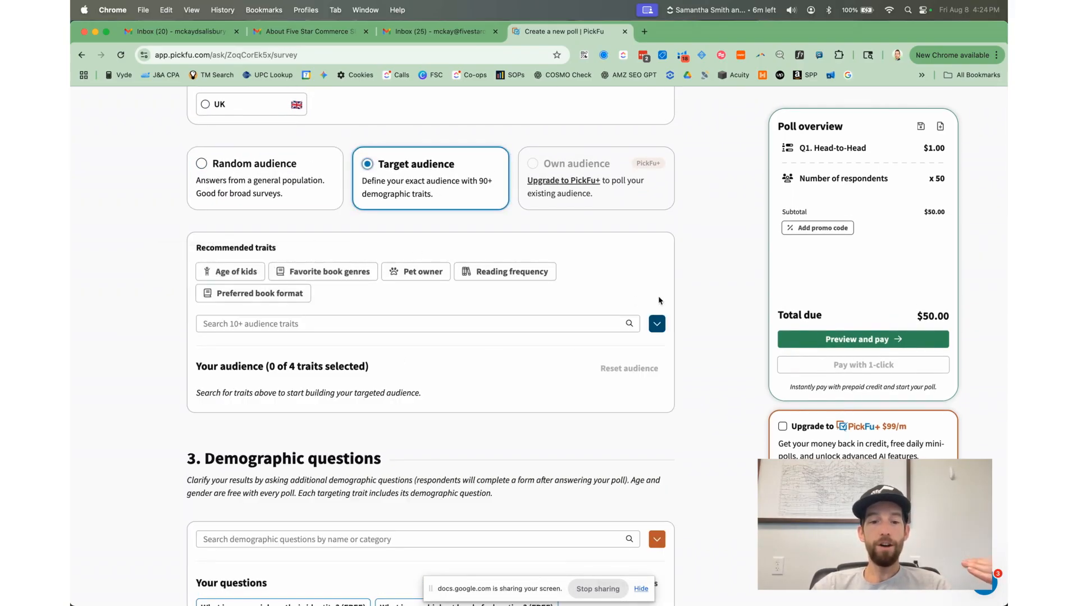
left_click(658, 332)
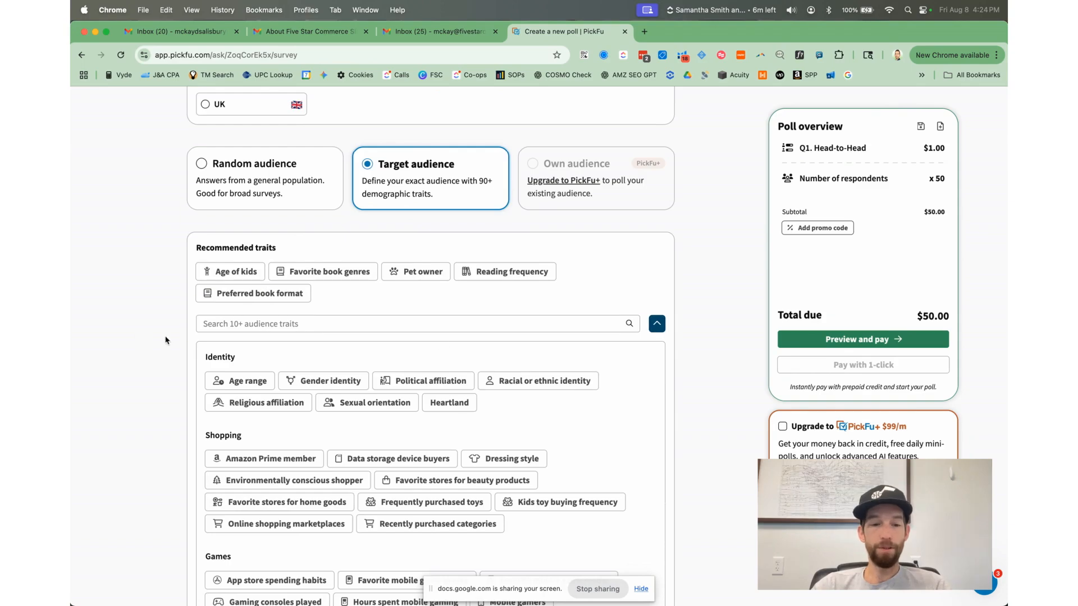
Examine the available audience traits, including the Online shopping marketplaces choices and the other trait categories
scroll(167, 339, "down", 4)
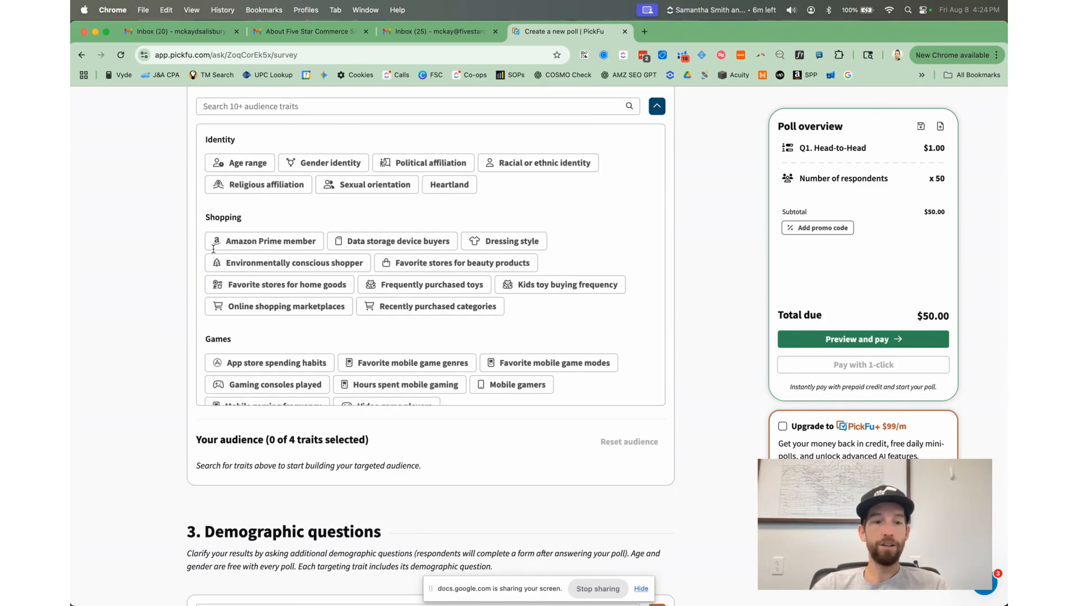
left_click(286, 307)
scroll(236, 314, "down", 3)
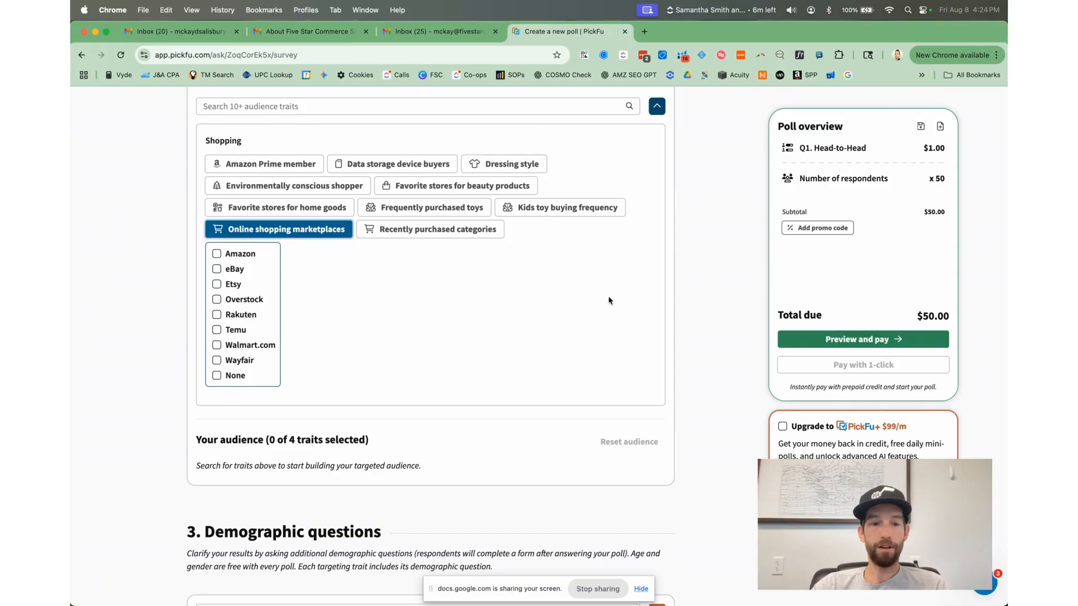
left_click(264, 229)
scroll(235, 234, "down", 5)
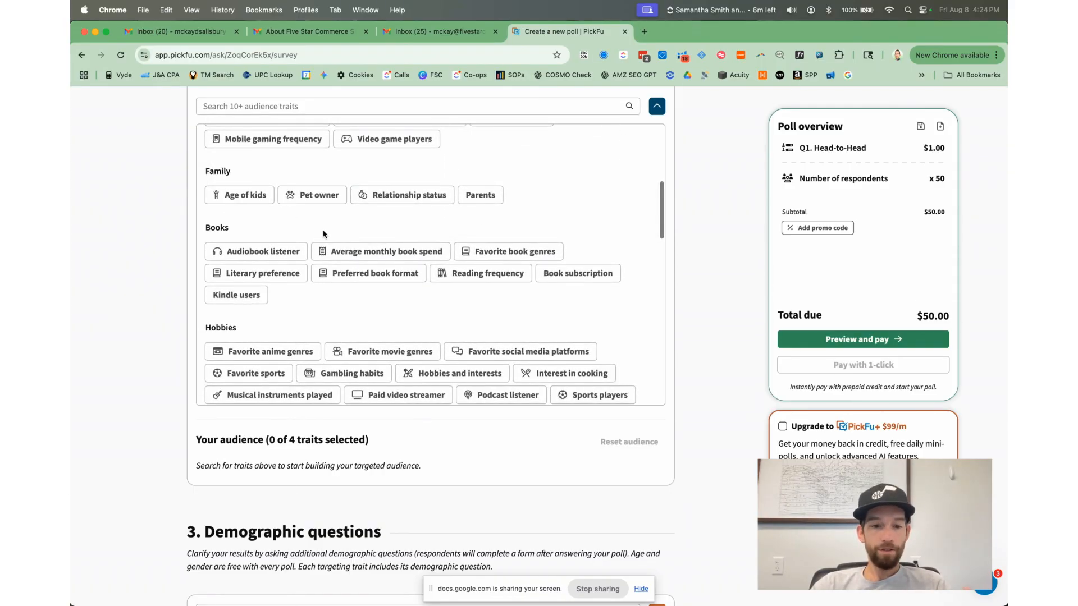
scroll(337, 246, "down", 3)
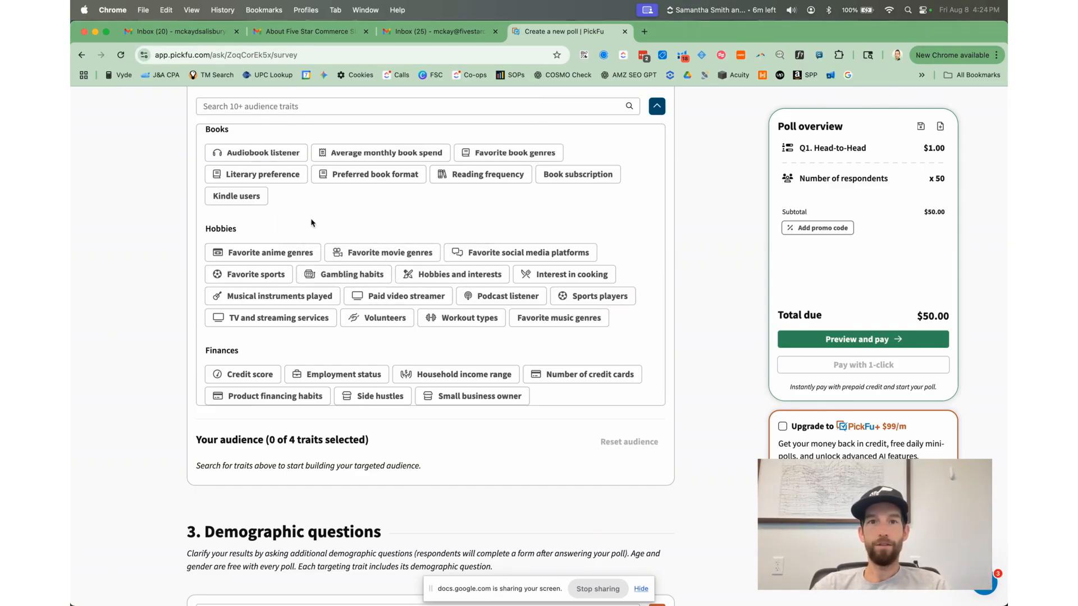
scroll(313, 222, "up", 2)
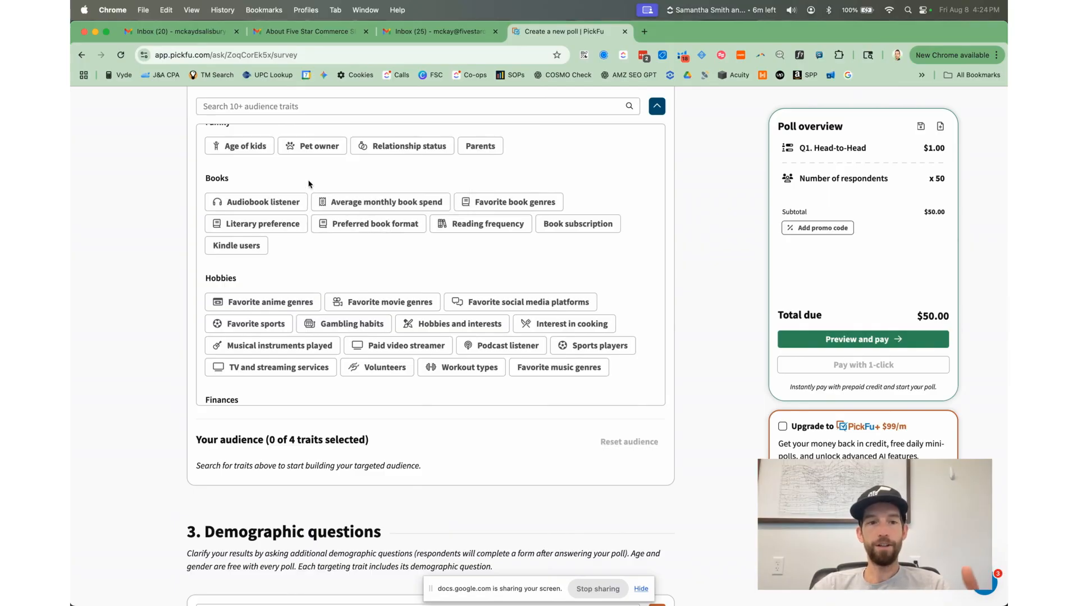
scroll(320, 207, "down", 15)
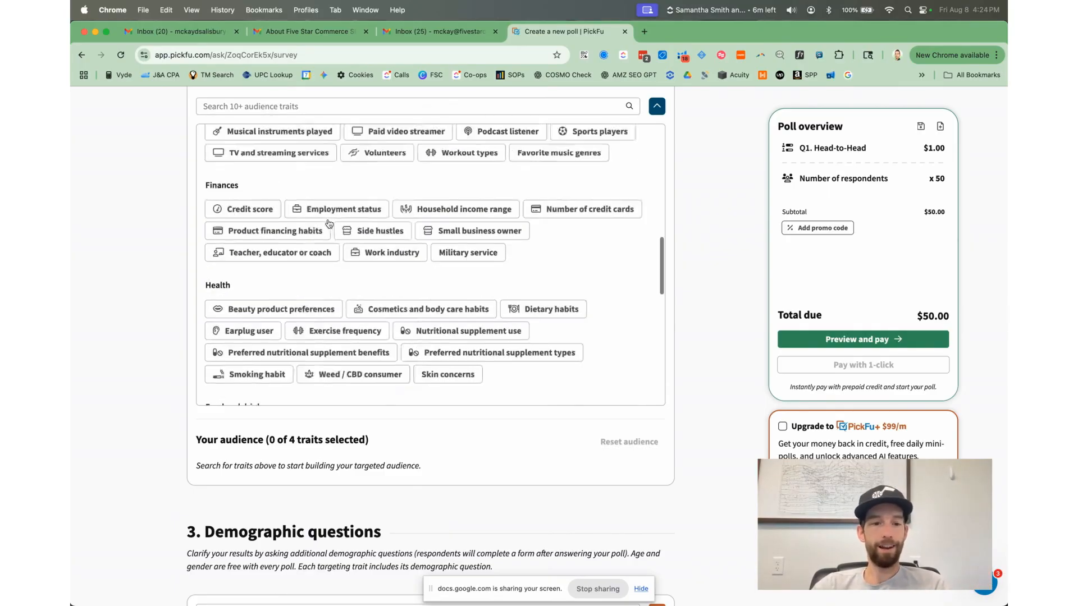
scroll(329, 223, "down", 5)
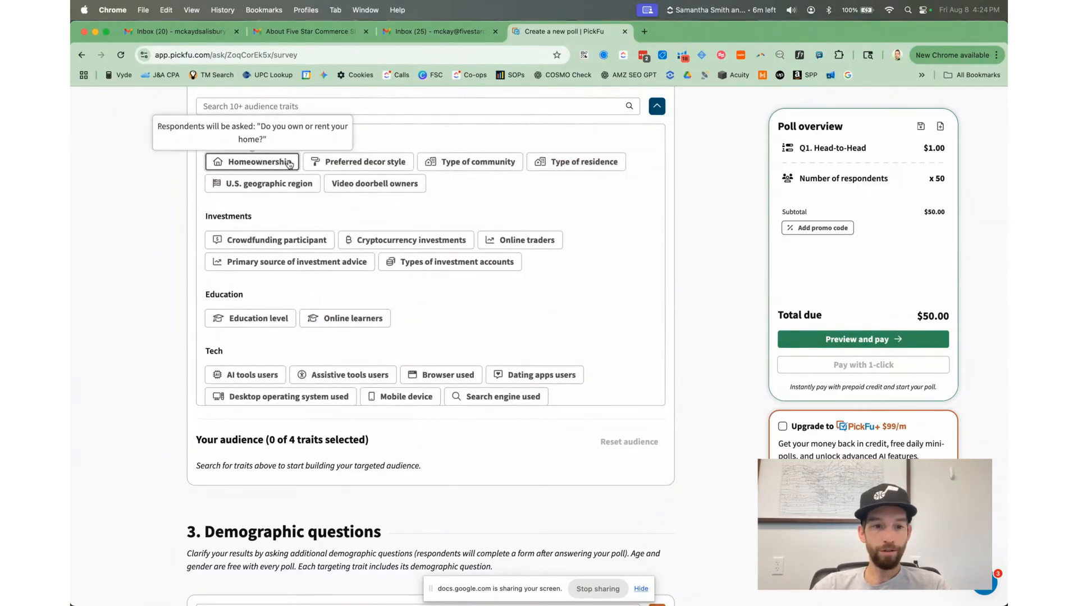
scroll(293, 230, "up", 15)
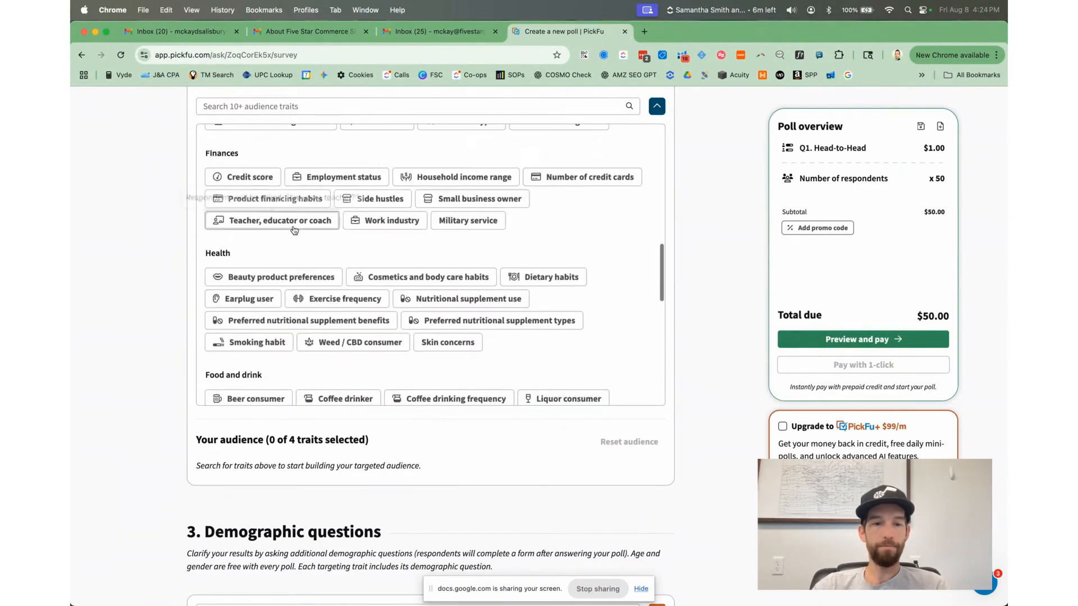
scroll(301, 212, "up", 10)
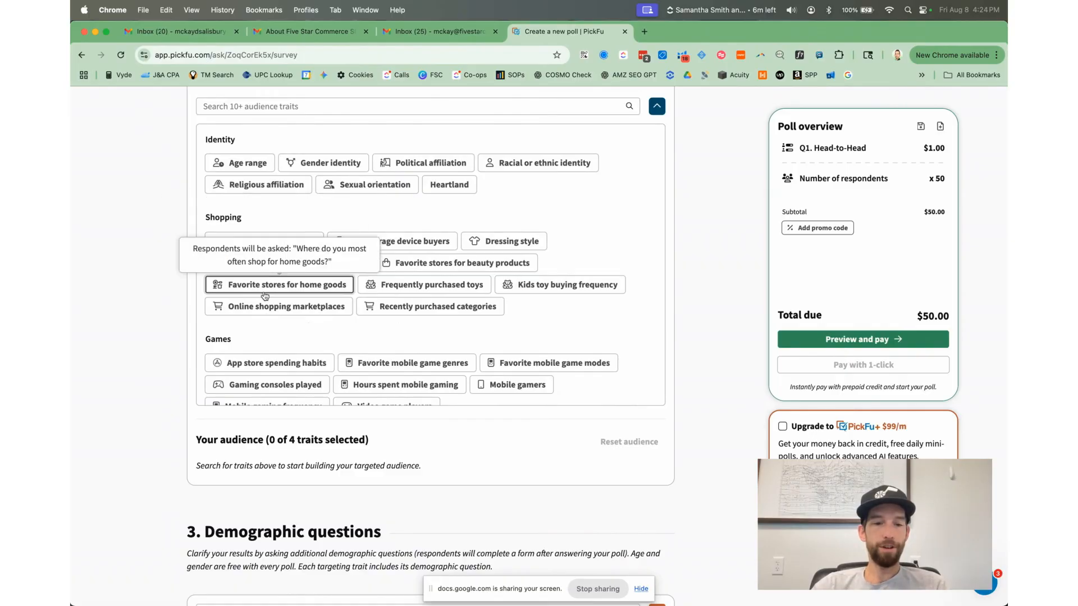
Add Amazon under the Online shopping marketplaces trait to the target audience
left_click(224, 307)
left_click(215, 333)
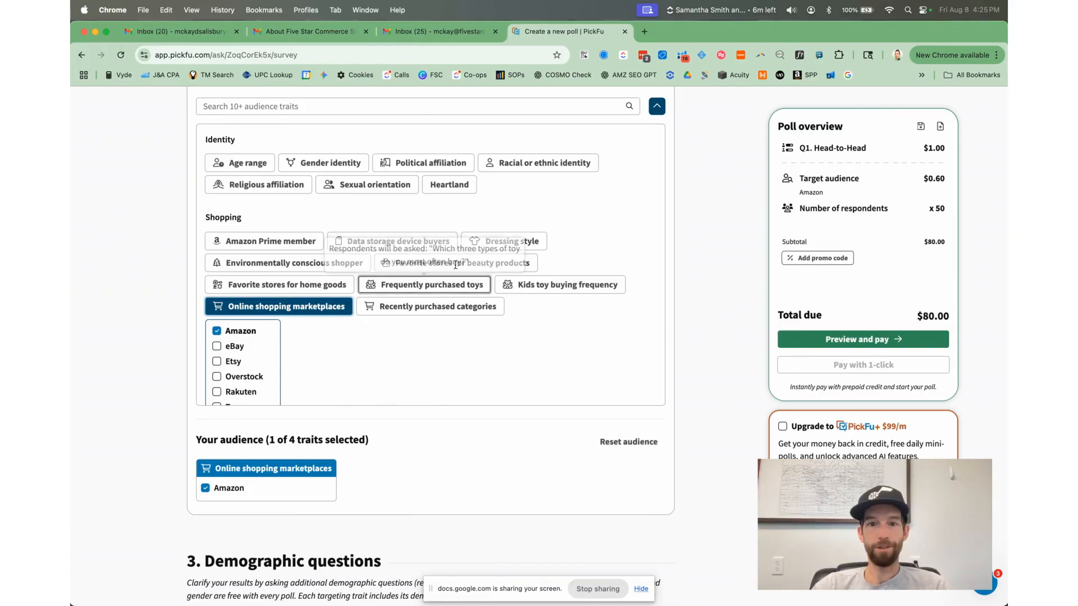
scroll(548, 325, "down", 10)
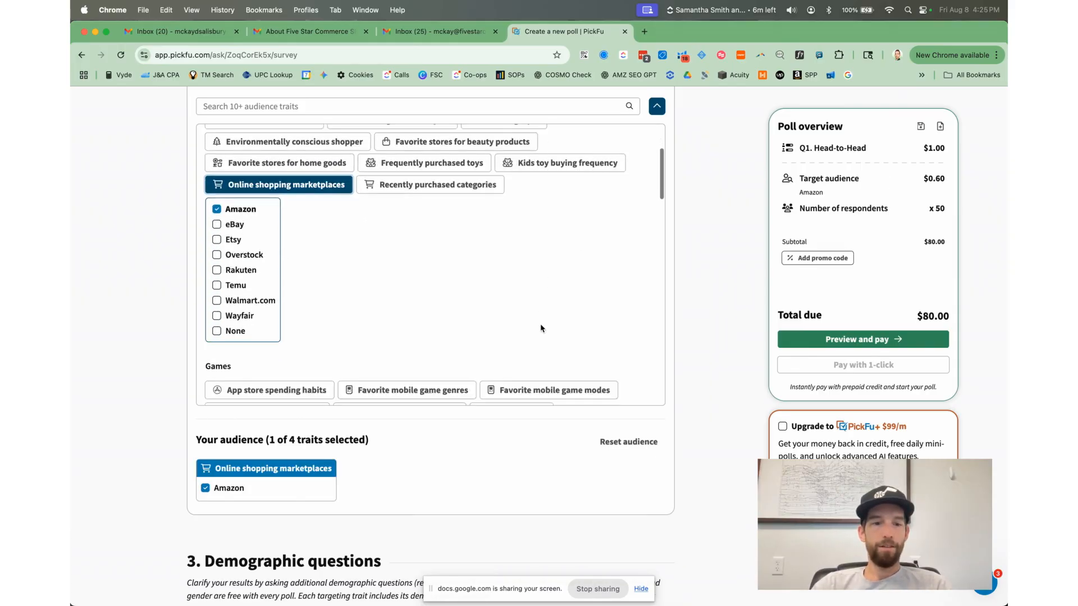
scroll(503, 332, "down", 8)
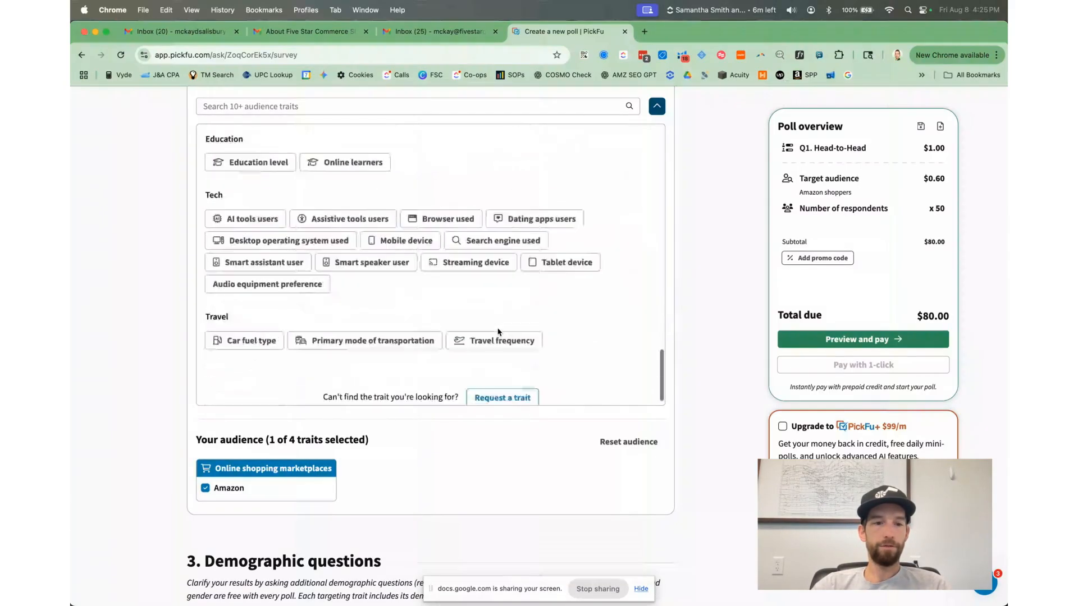
Show the full list of demographic questions and review the ones offered in each category
scroll(499, 331, "down", 5)
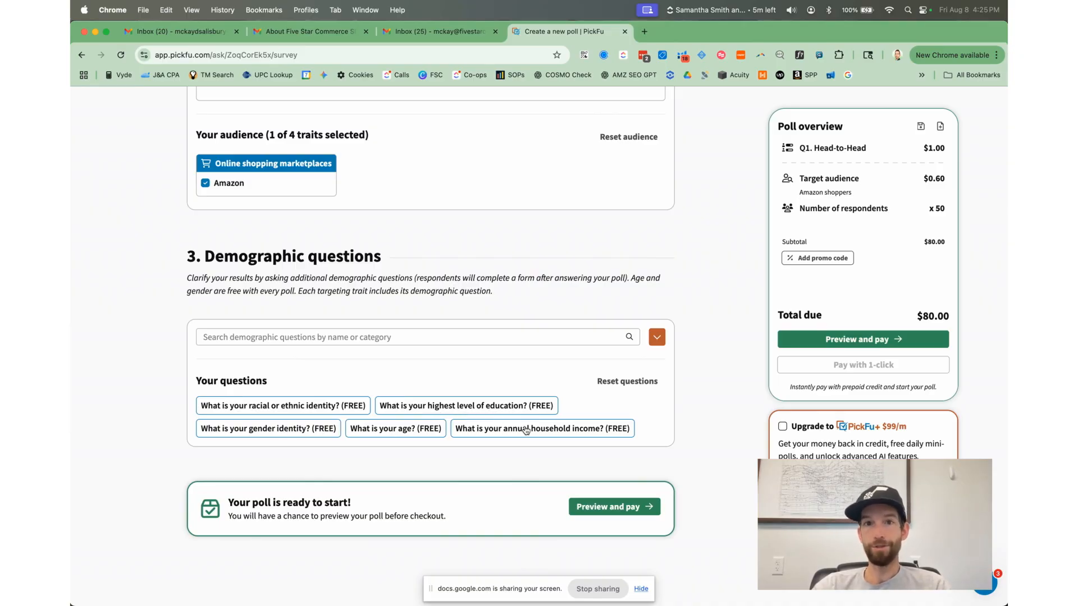
left_click(656, 337)
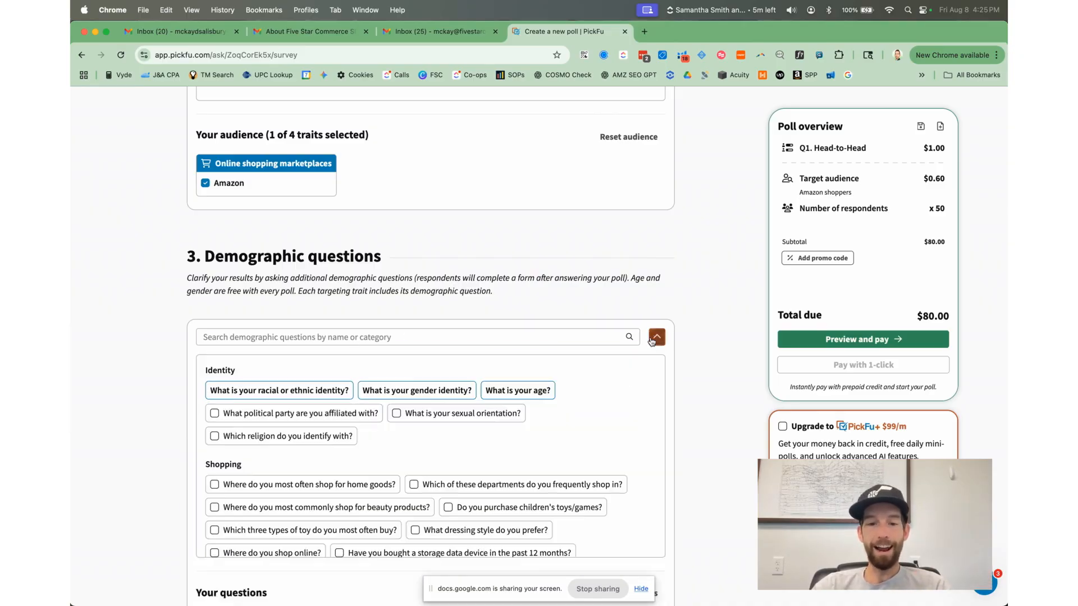
scroll(298, 404, "down", 3)
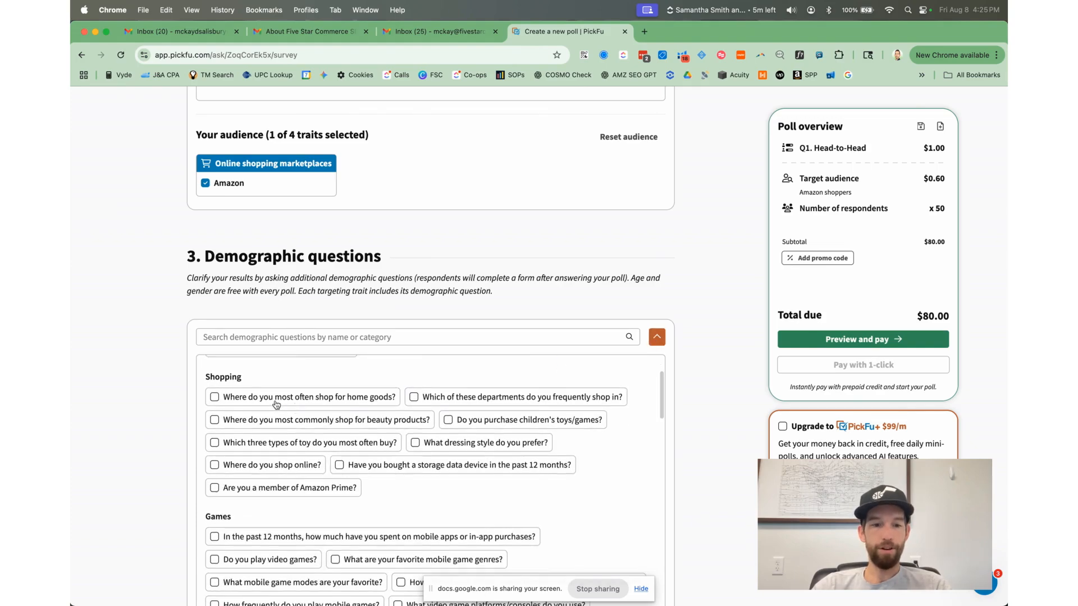
scroll(272, 426, "down", 3)
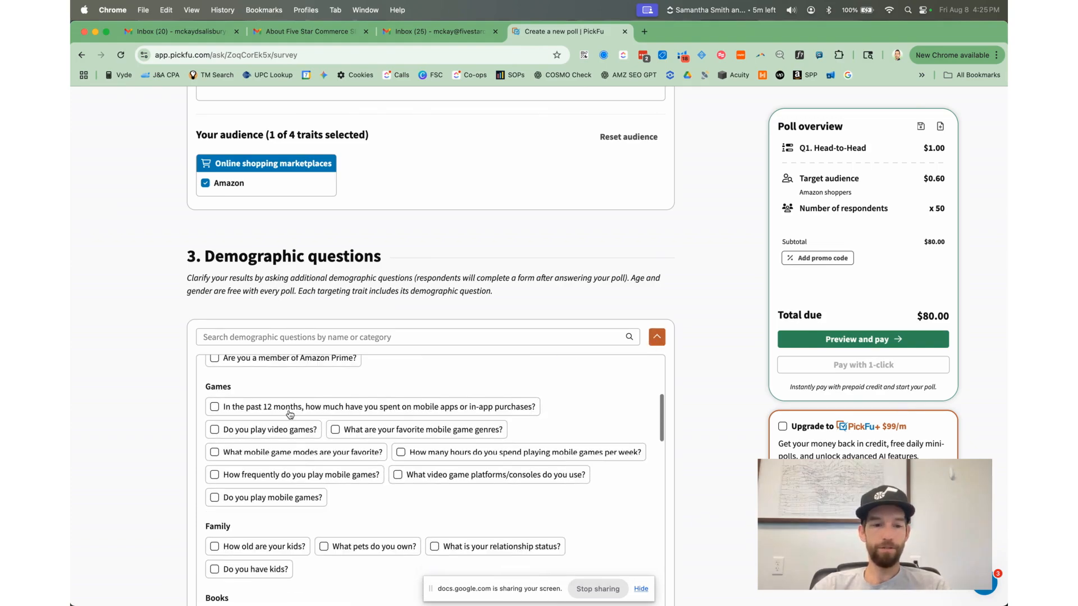
scroll(271, 436, "down", 5)
scroll(278, 304, "up", 3)
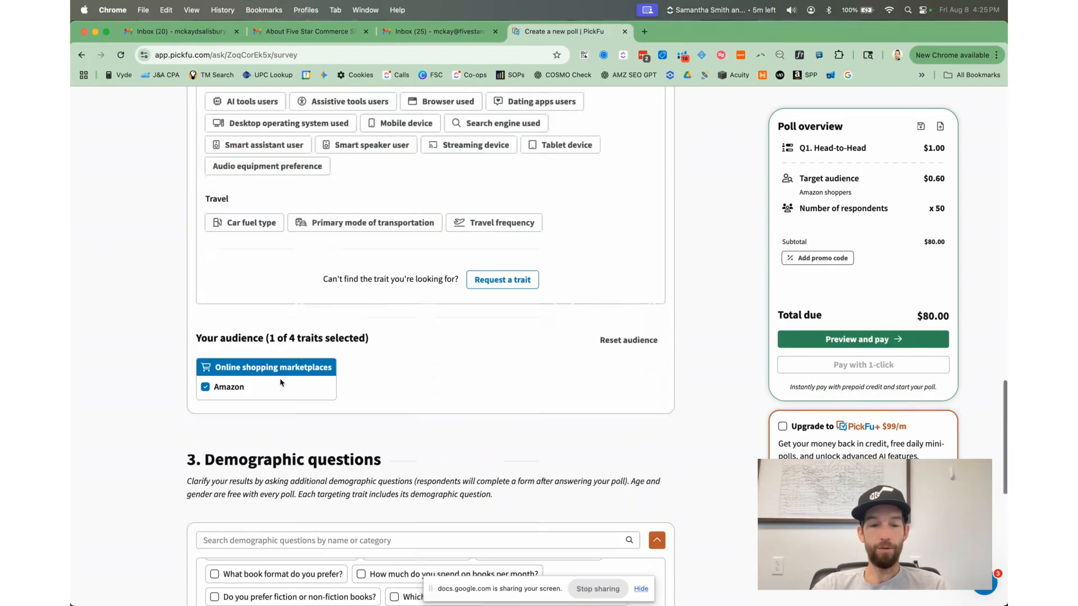
Look through the remaining demographic questions, collapse their list, and check the selected audience and free default questions
scroll(290, 303, "down", 3)
scroll(362, 426, "down", 2)
scroll(363, 432, "down", 8)
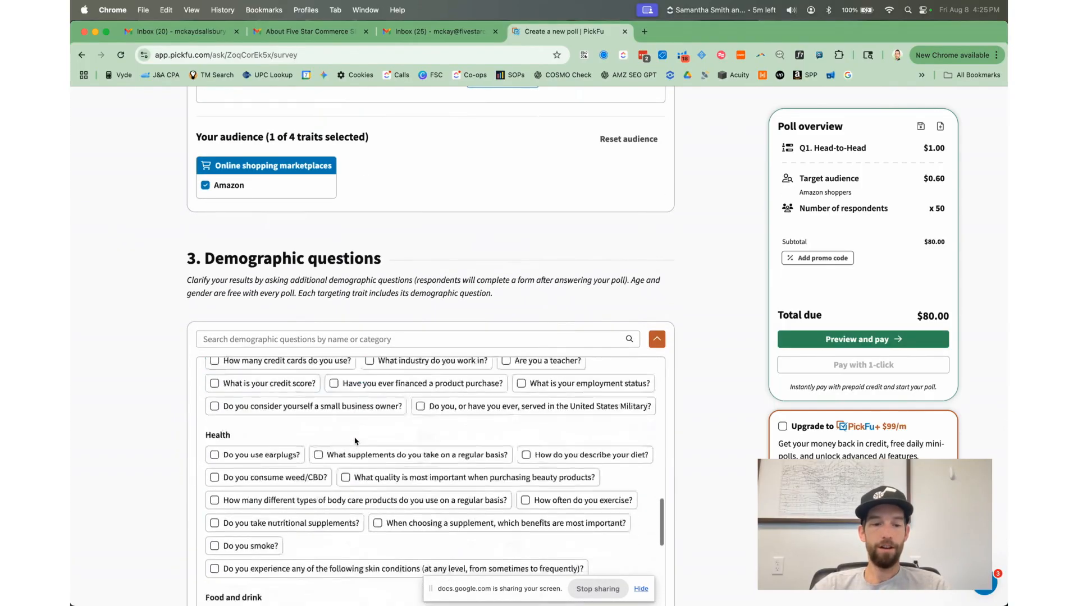
left_click(657, 339)
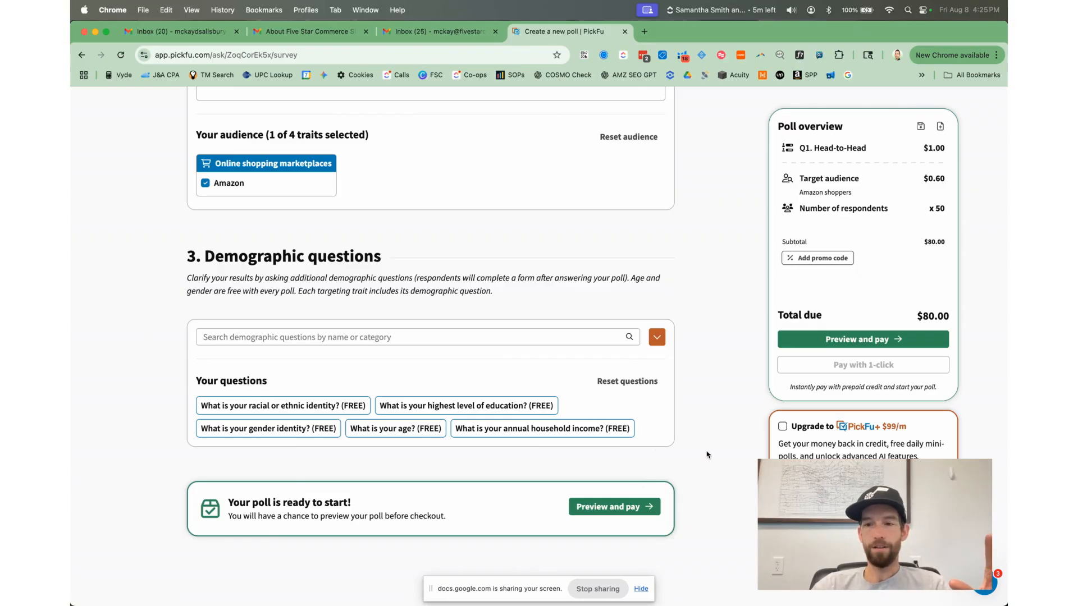
scroll(699, 451, "up", 3)
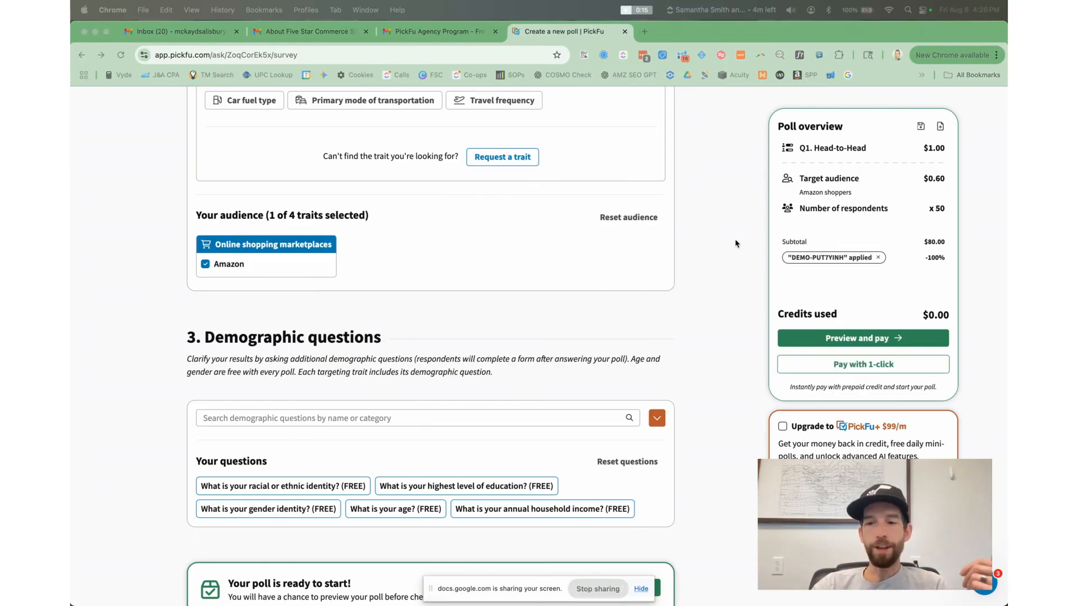
scroll(621, 350, "down", 3)
scroll(702, 242, "up", 4)
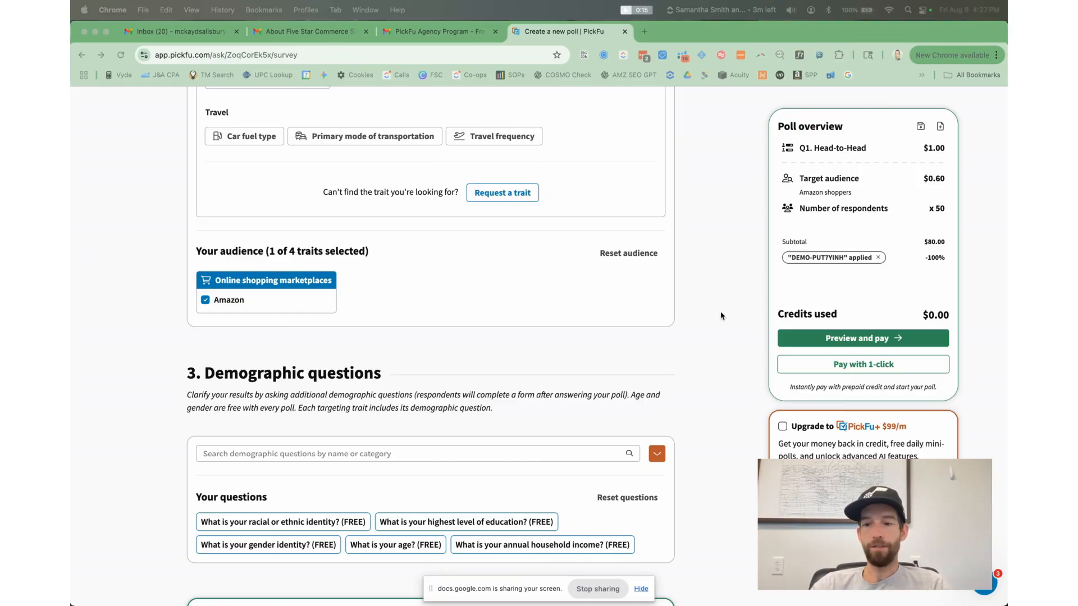
Preview the poll's question, both Amazon image sets and the explanation field, and proceed with launching the poll
left_click(867, 339)
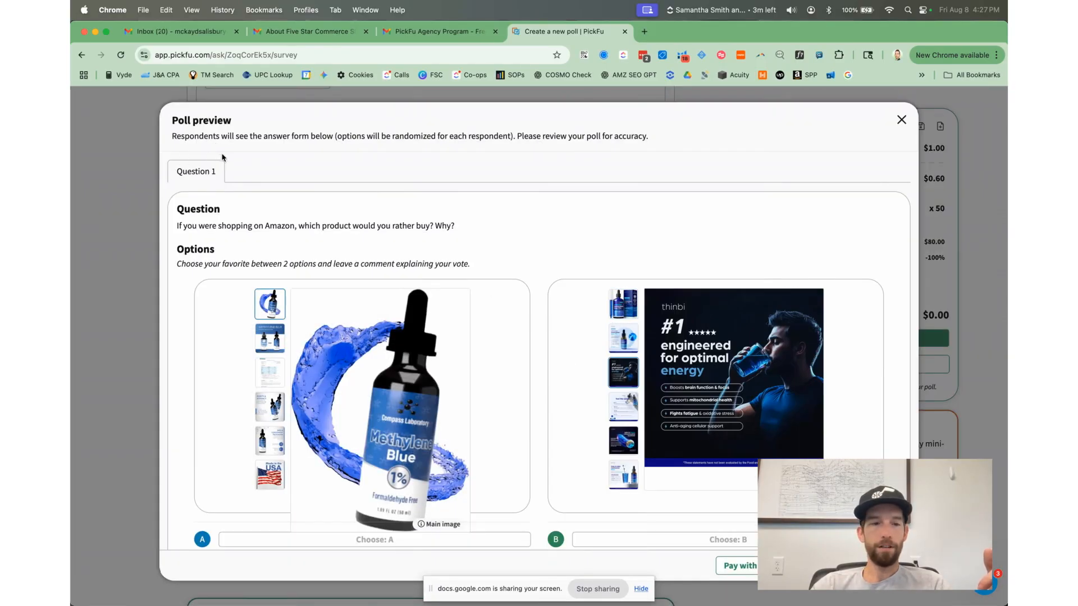
scroll(297, 226, "down", 2)
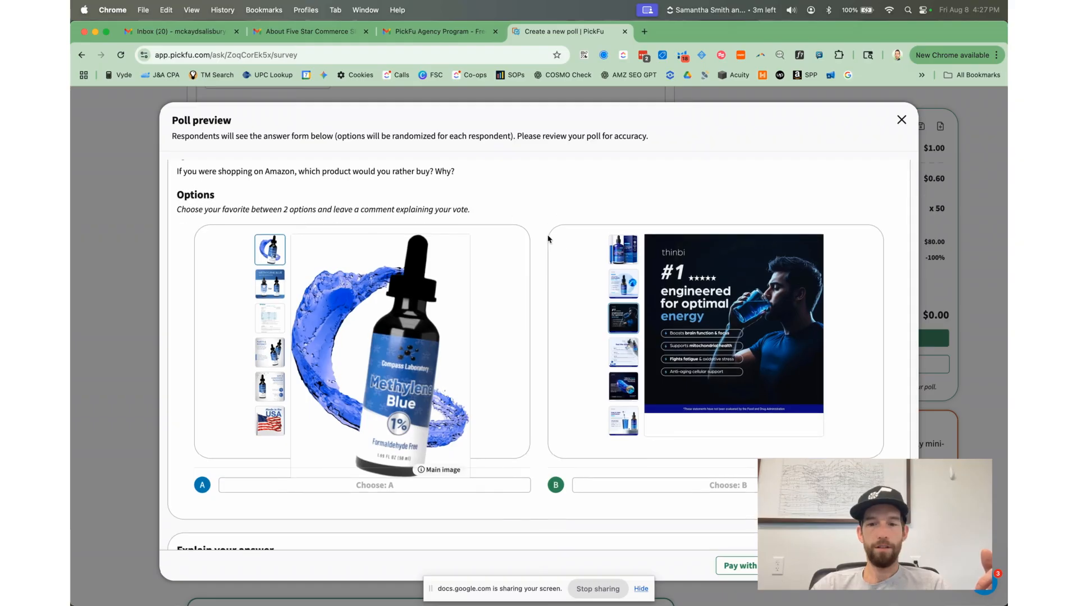
scroll(548, 239, "down", 1)
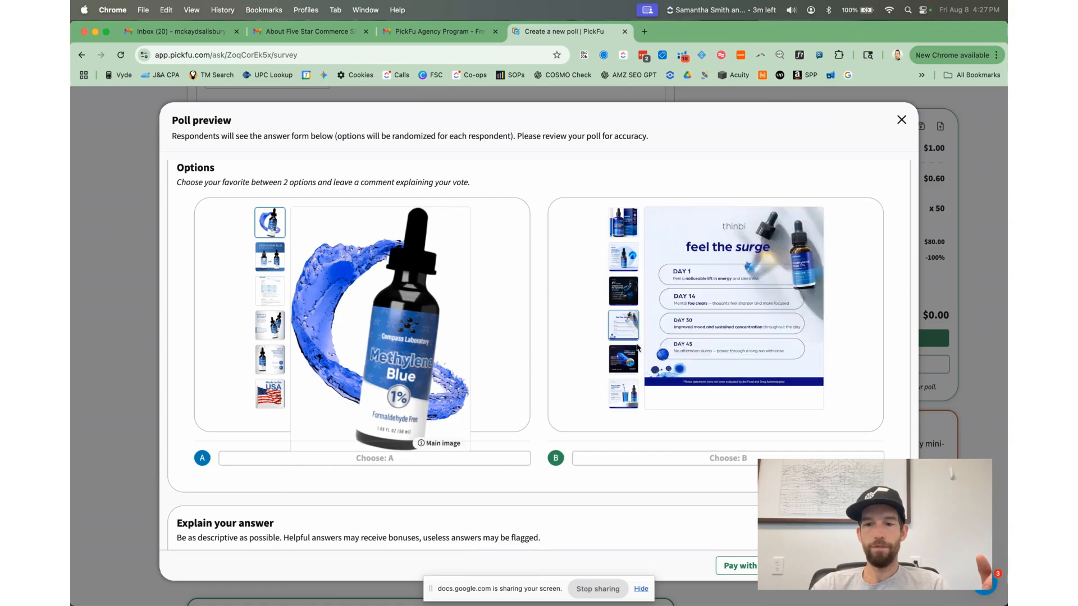
scroll(537, 224, "down", 3)
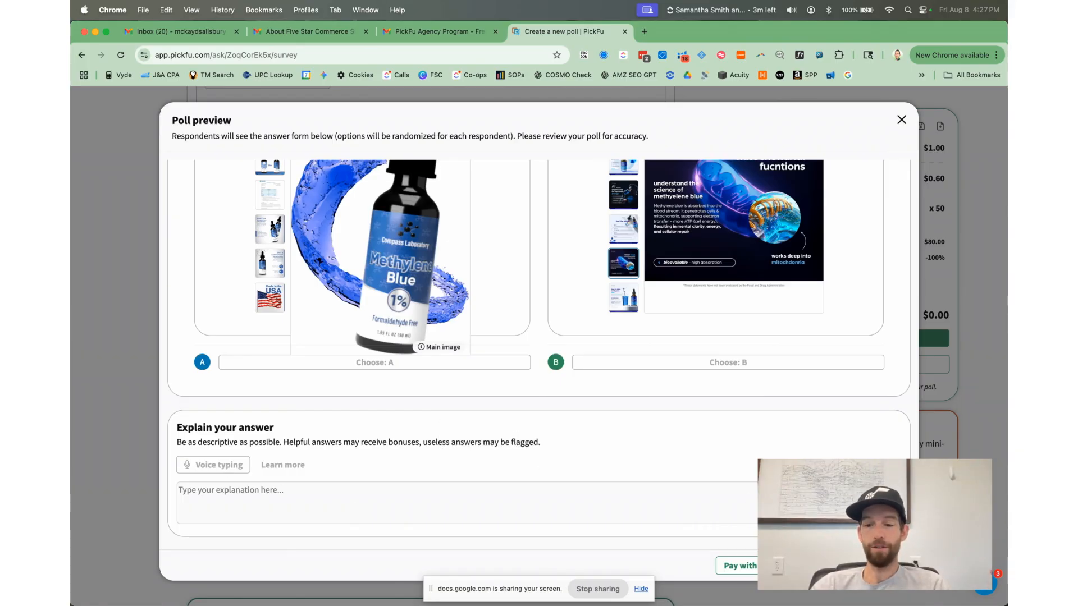
left_click(864, 566)
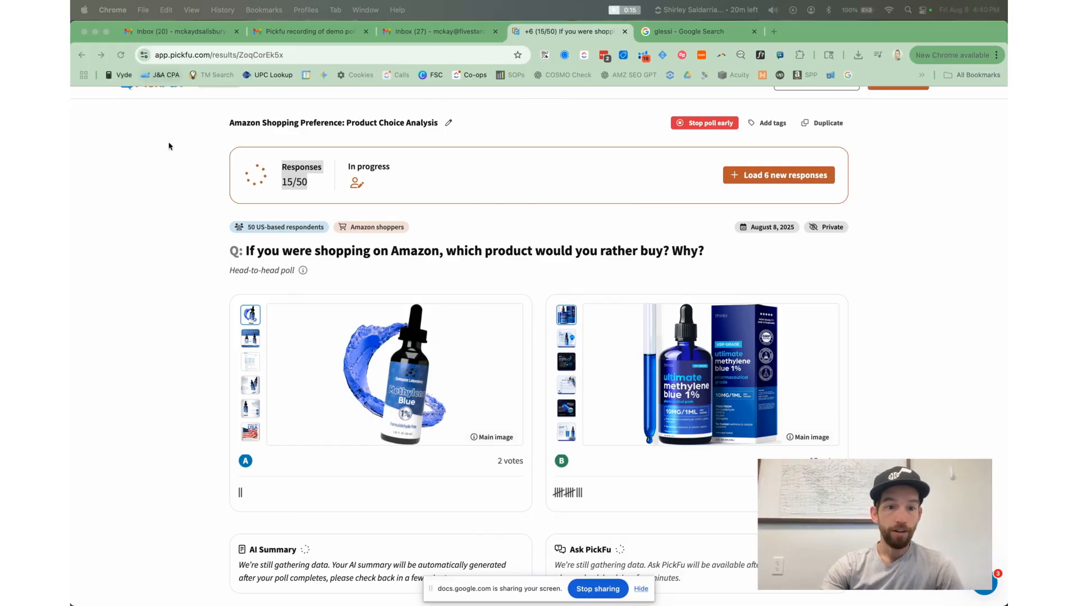
Open the completed Amazon shopping preference poll from the recent polls and review its vote split and AI summary
left_click(233, 200)
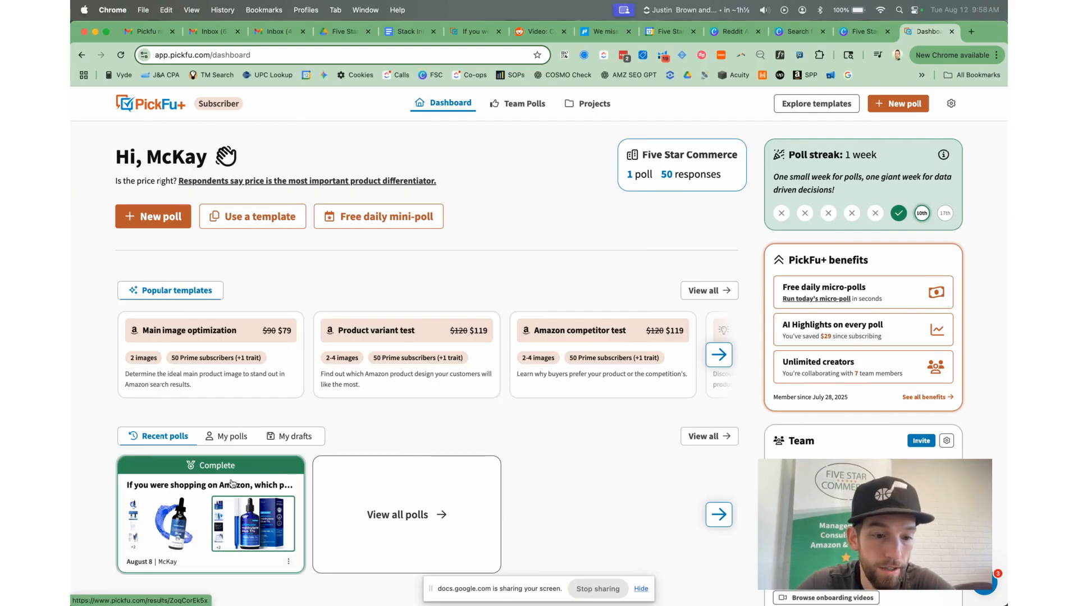
left_click(232, 483)
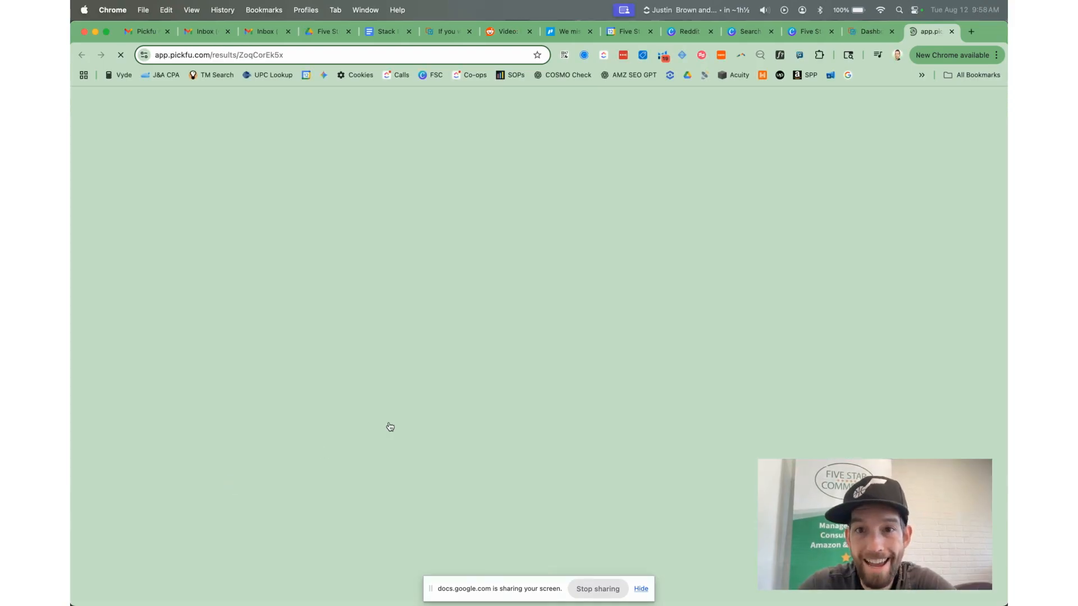
scroll(225, 298, "down", 3)
scroll(202, 299, "down", 3)
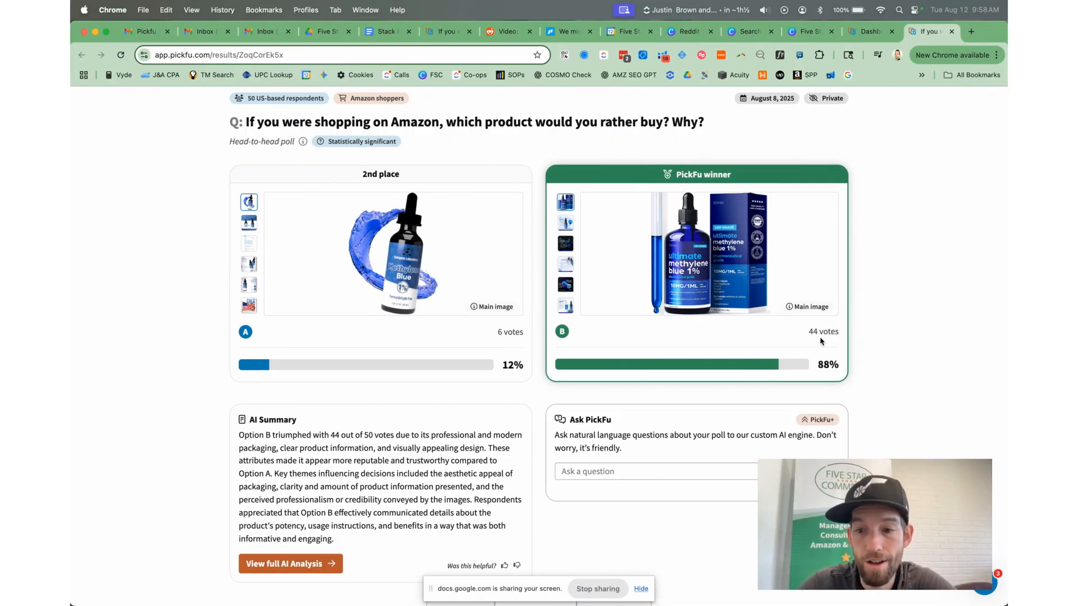
scroll(152, 387, "down", 2)
scroll(153, 387, "up", 2)
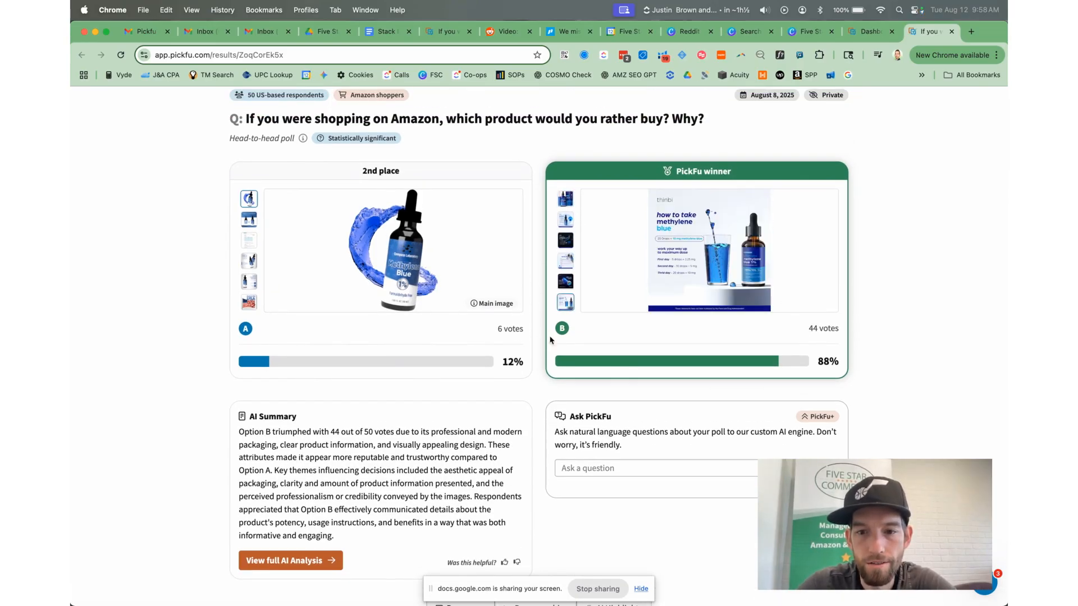
Read the written responses for both options, checking response #10 about the certificate of analysis against option A's images
scroll(156, 301, "down", 10)
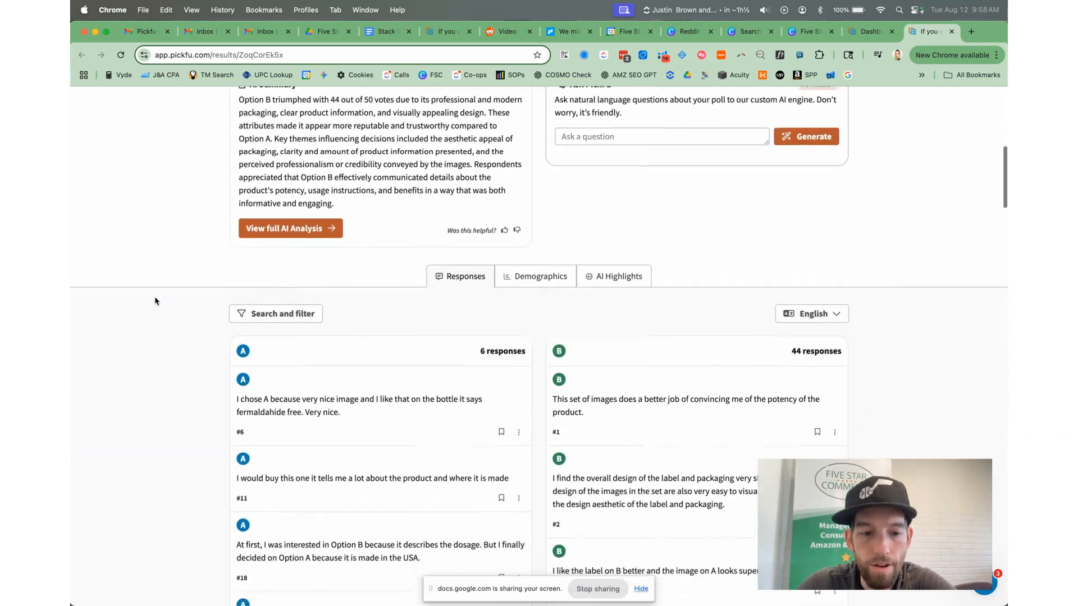
scroll(156, 301, "down", 4)
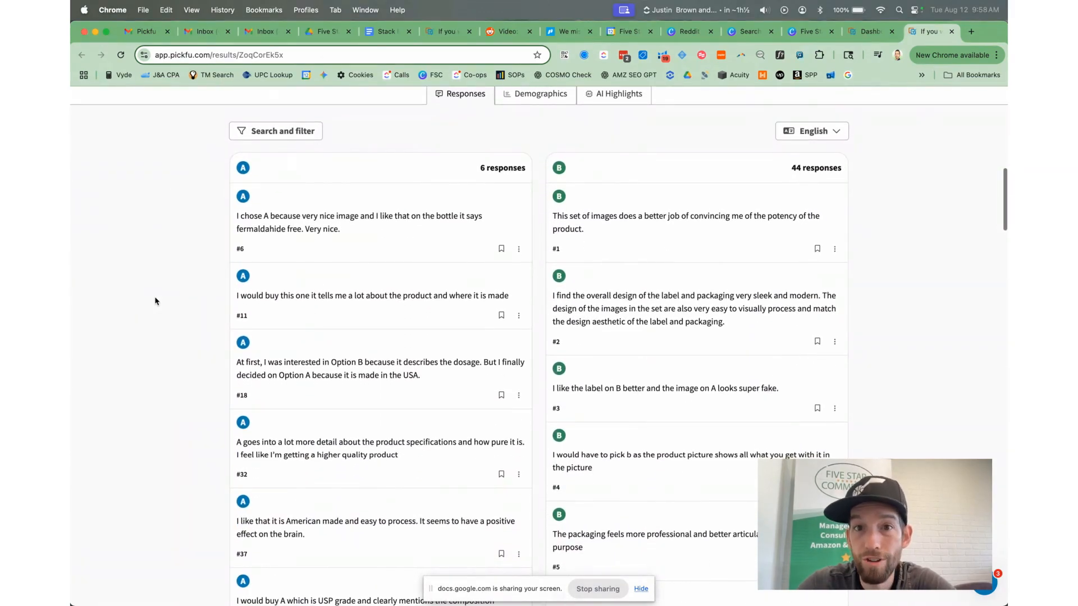
scroll(155, 302, "down", 10)
scroll(156, 302, "down", 3)
scroll(155, 301, "down", 1)
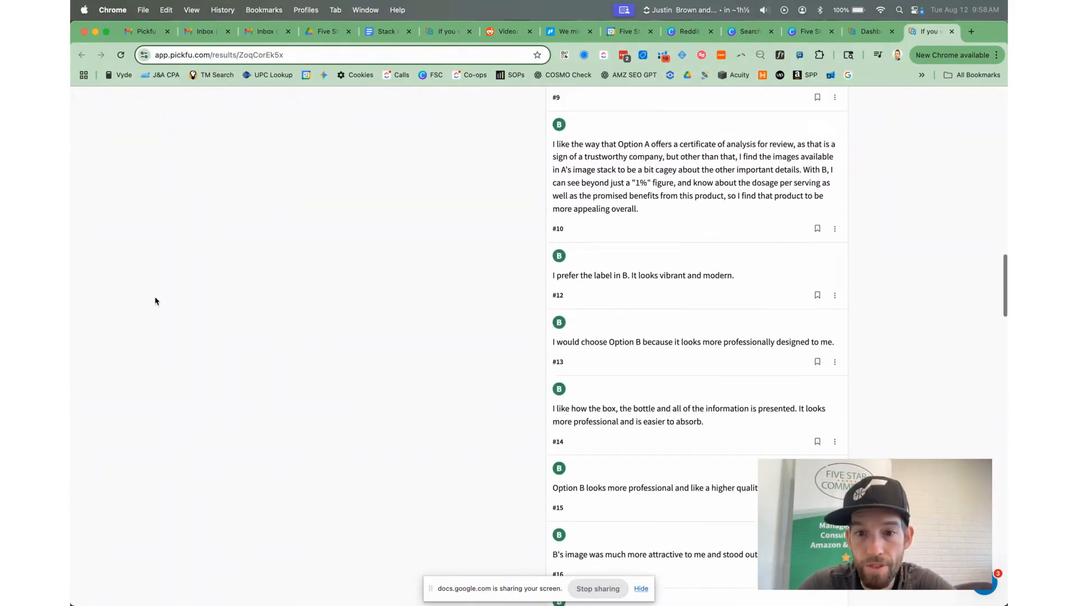
scroll(628, 222, "up", 2)
mouse_move(628, 222)
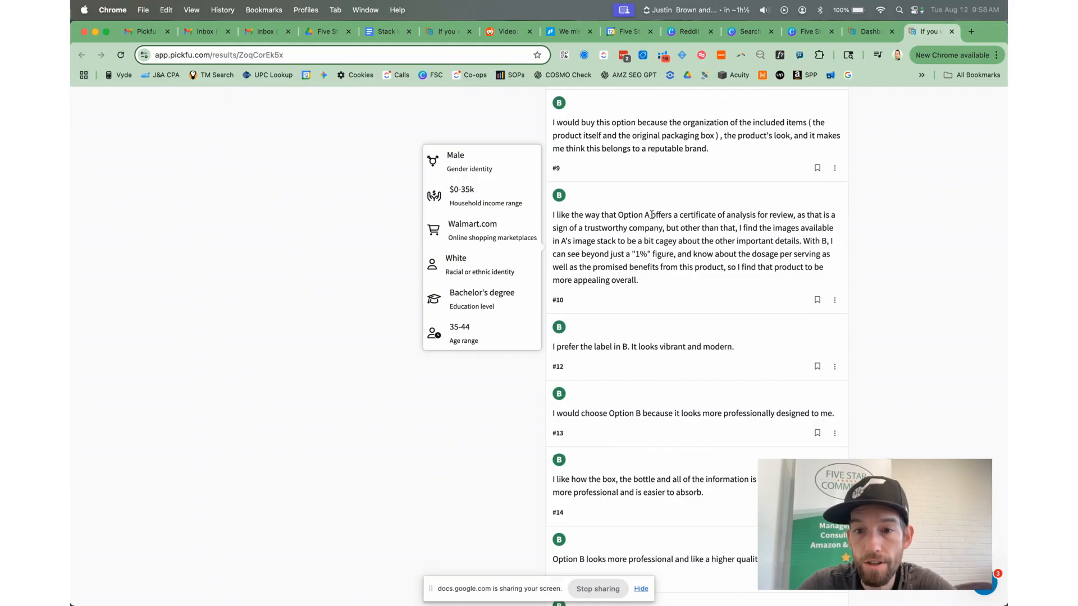
scroll(652, 215, "up", 15)
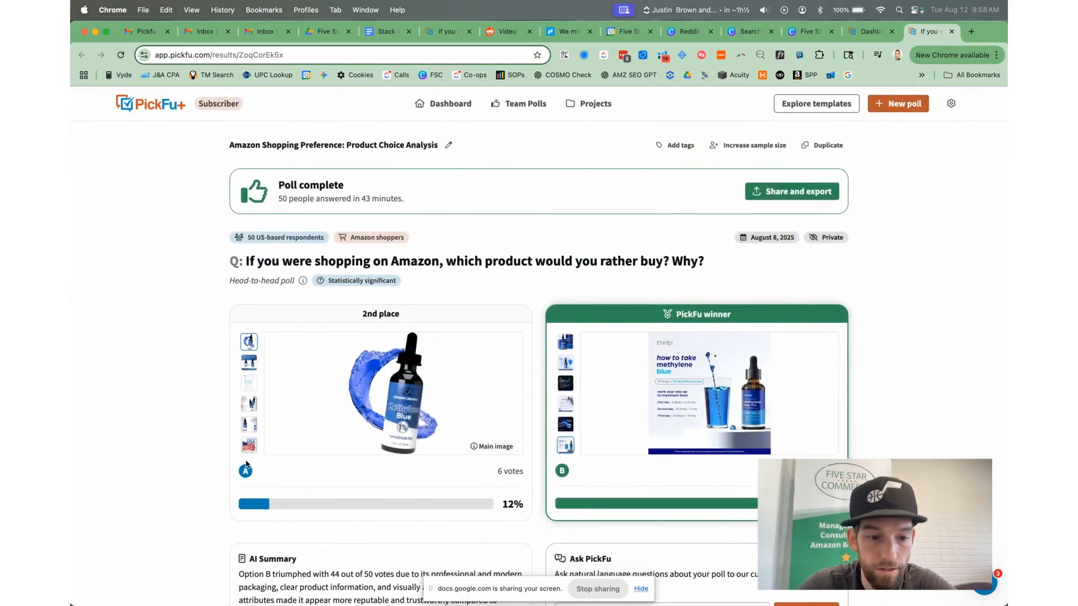
scroll(251, 464, "down", 15)
scroll(253, 462, "down", 5)
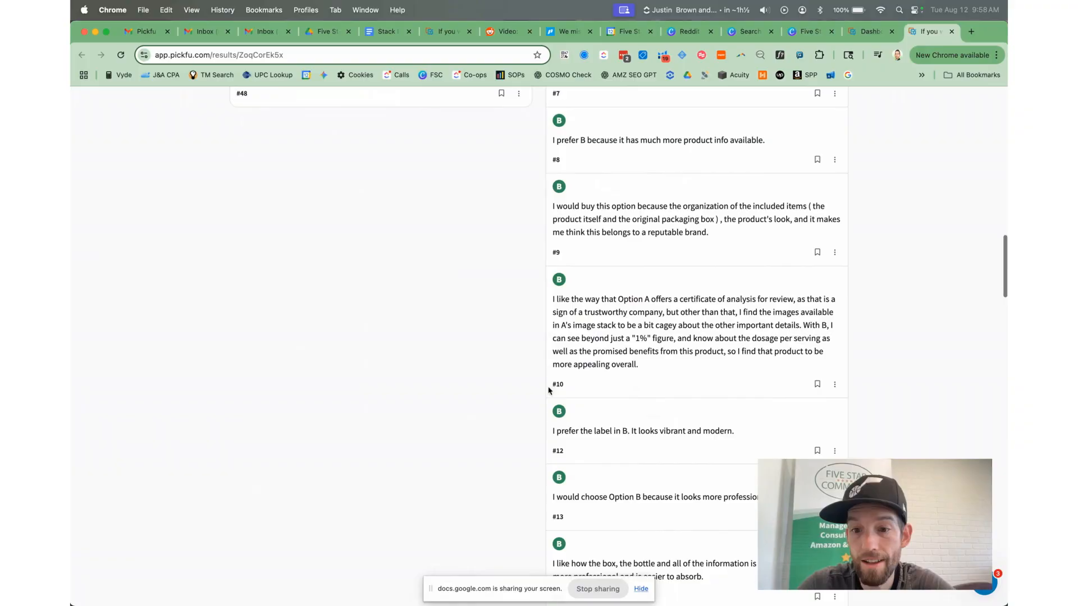
mouse_move(633, 335)
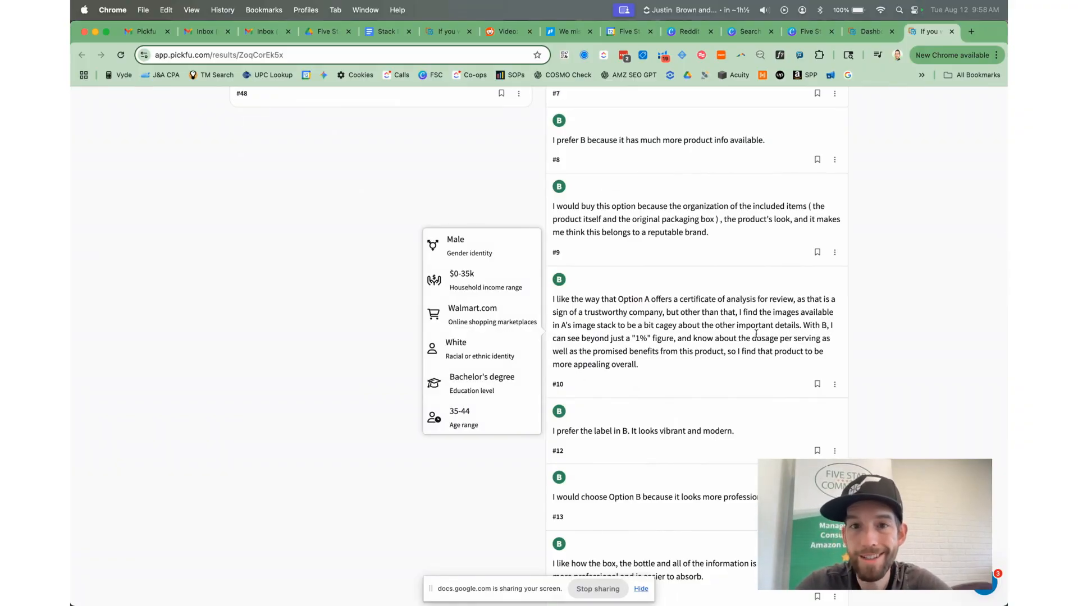
Read further option B responses, including #14 and #20, with the demographic details of the respondents
scroll(669, 337, "down", 6)
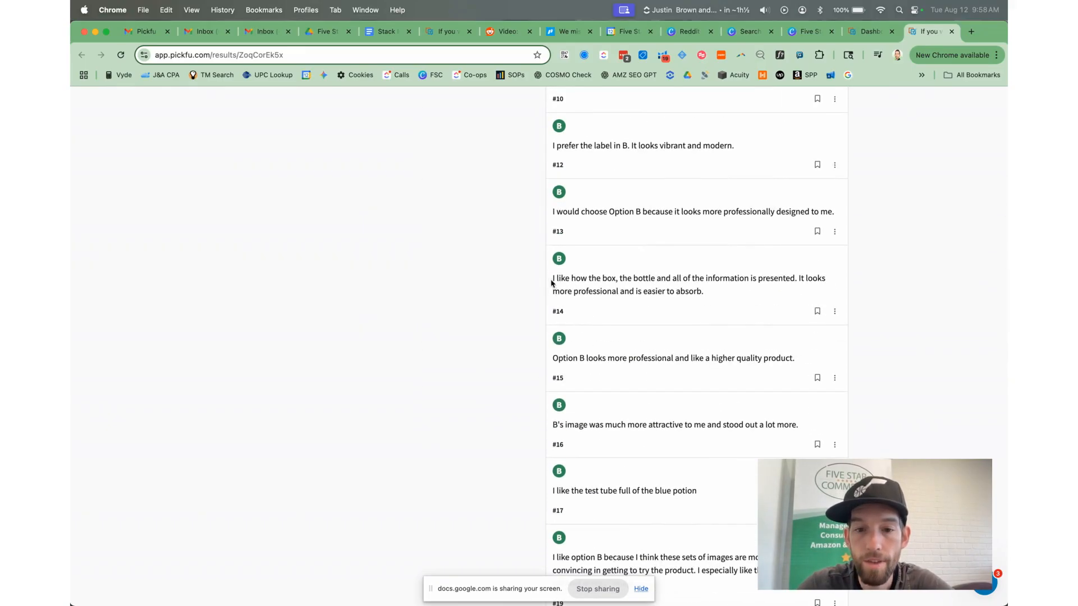
mouse_move(553, 278)
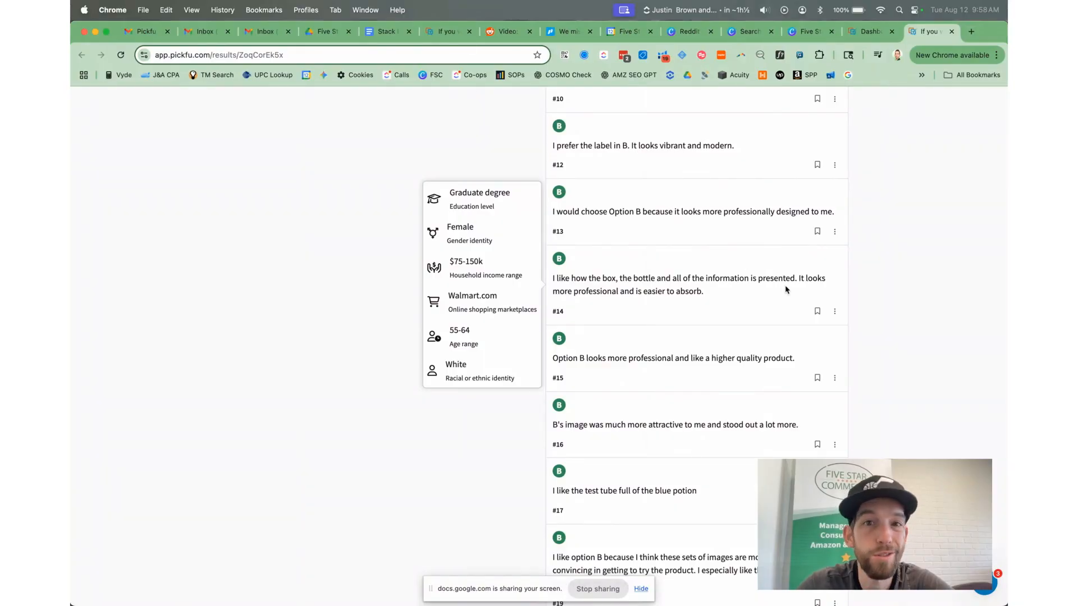
scroll(753, 336, "down", 5)
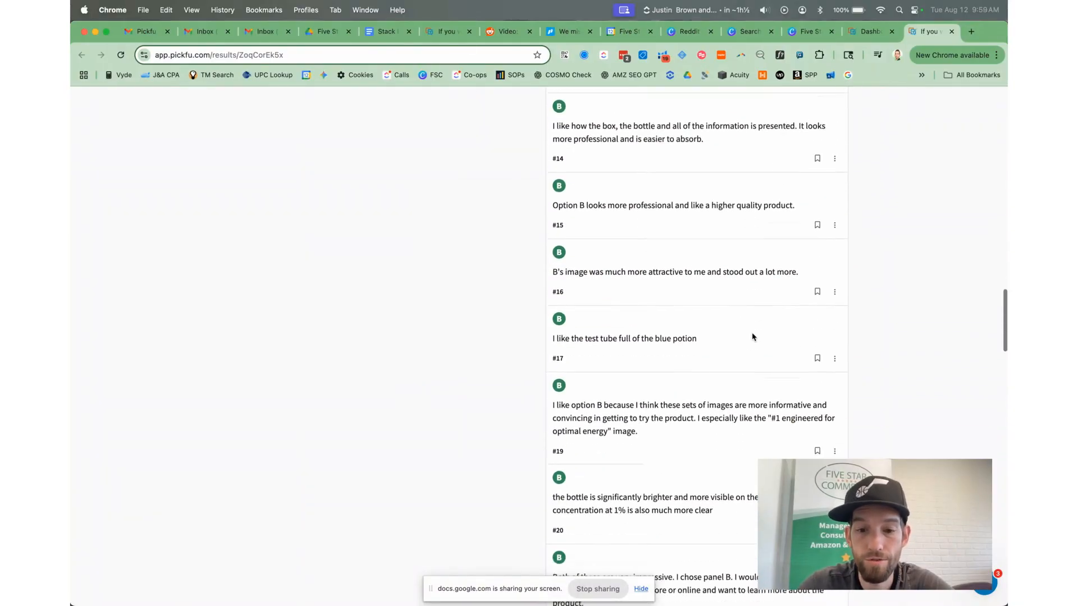
scroll(753, 336, "down", 3)
mouse_move(654, 298)
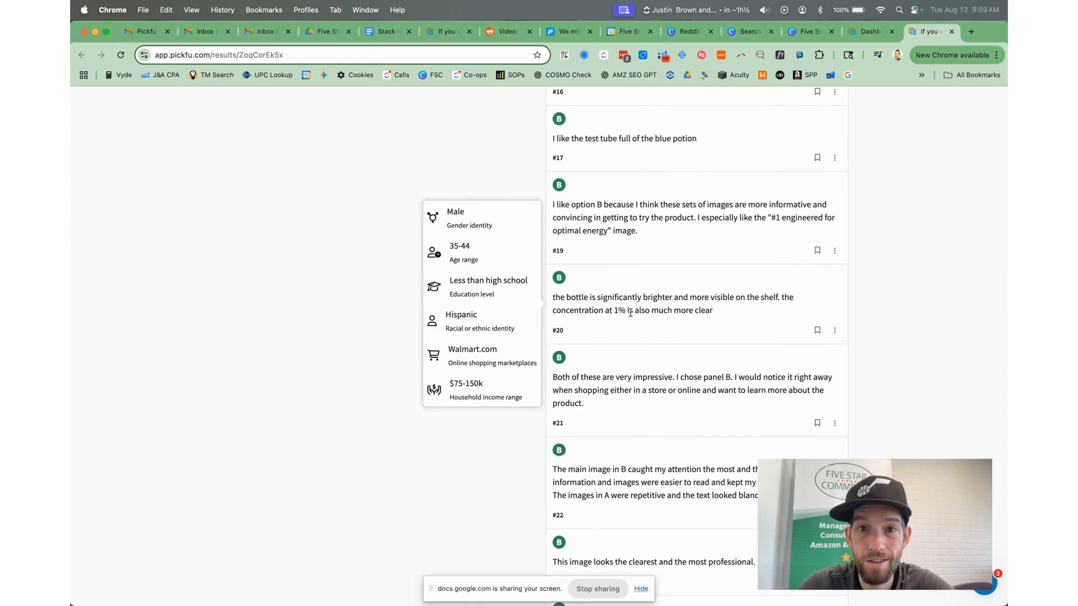
scroll(679, 320, "down", 5)
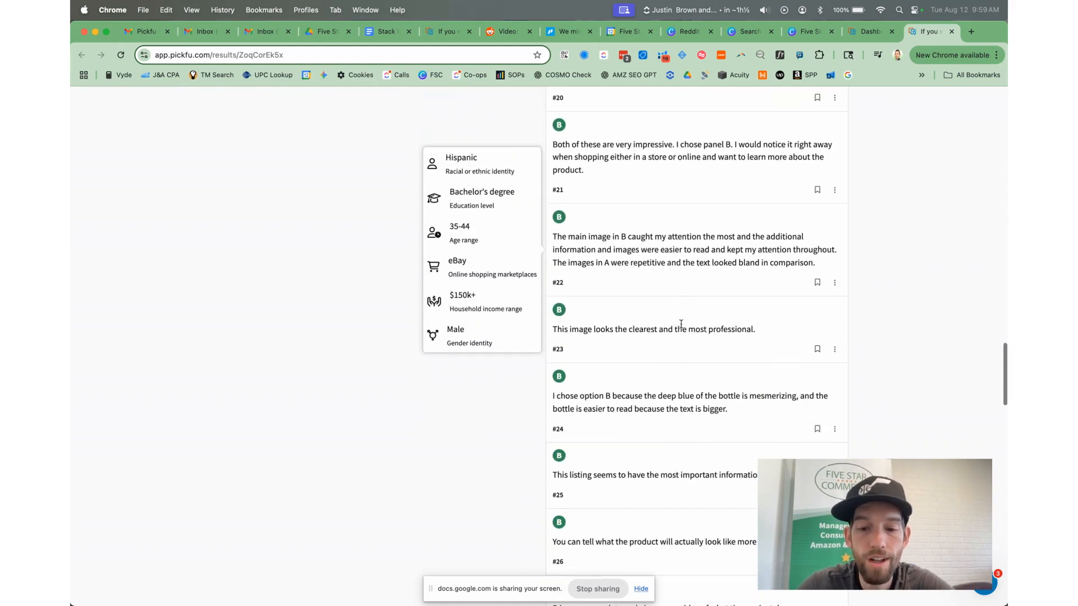
Read the option A responses, including #37 about being American made, and compare the image sets of both options
scroll(636, 353, "up", 20)
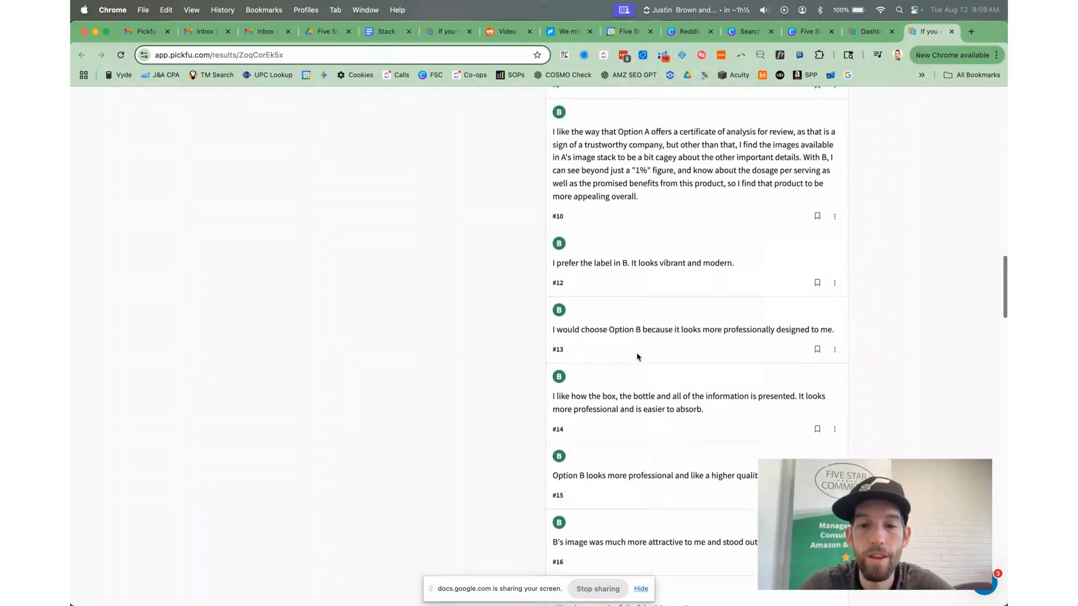
scroll(638, 357, "up", 15)
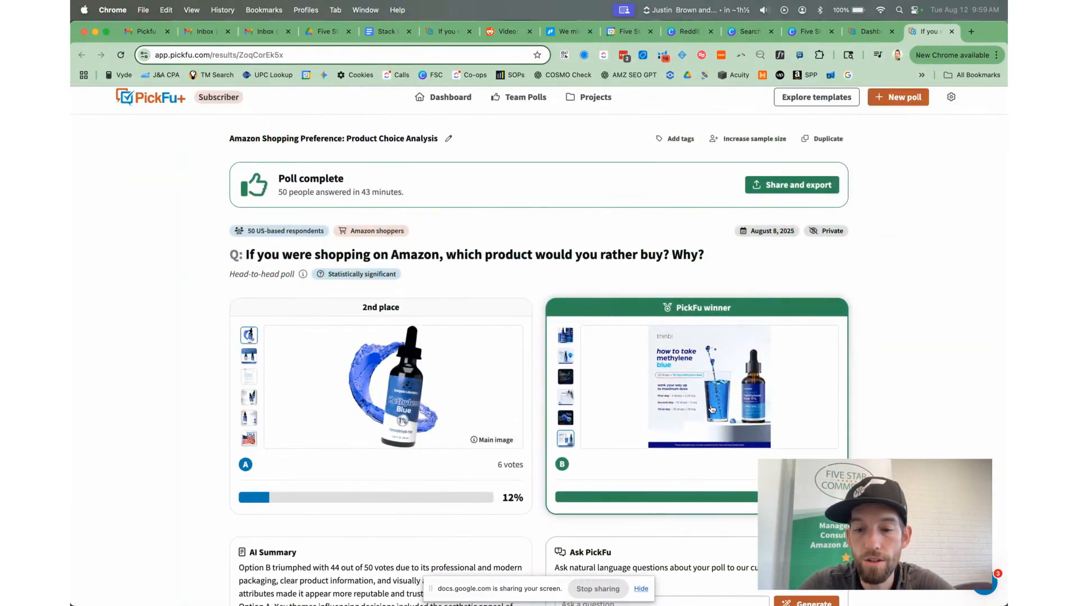
scroll(711, 409, "down", 15)
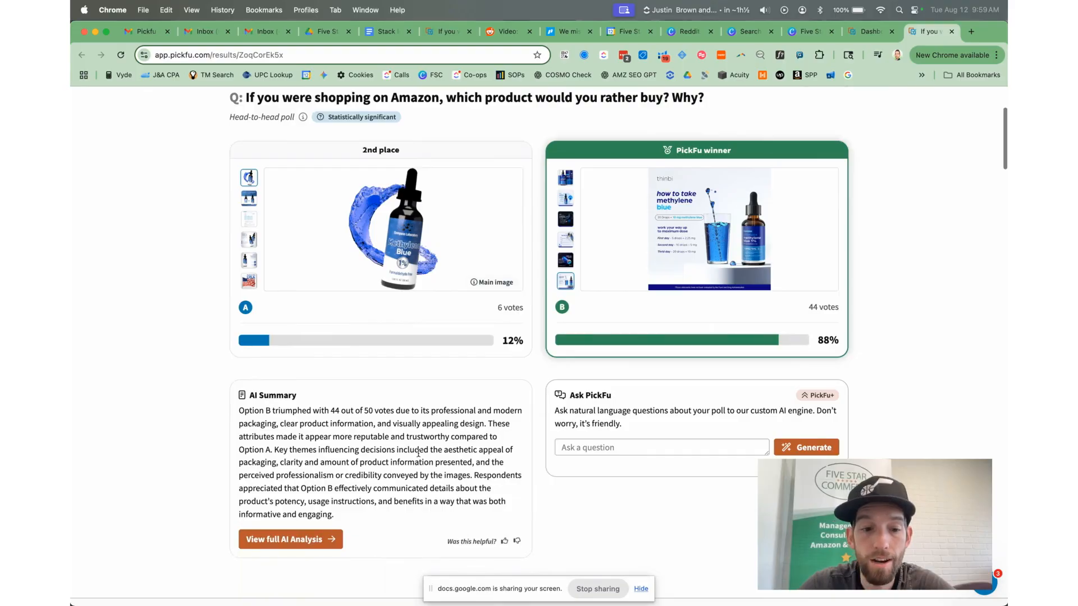
scroll(385, 430, "down", 3)
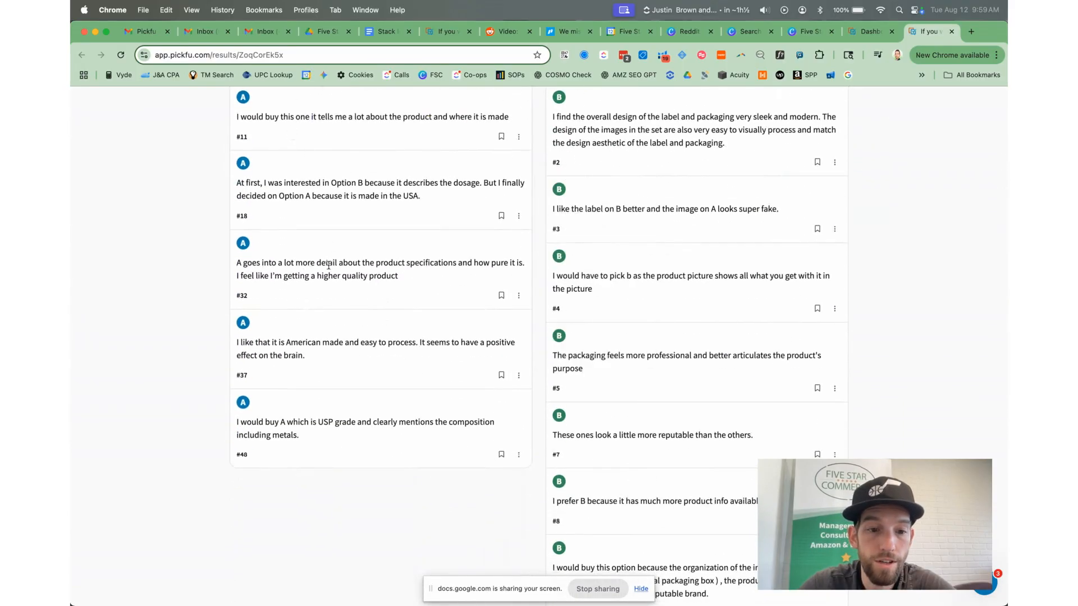
mouse_move(324, 341)
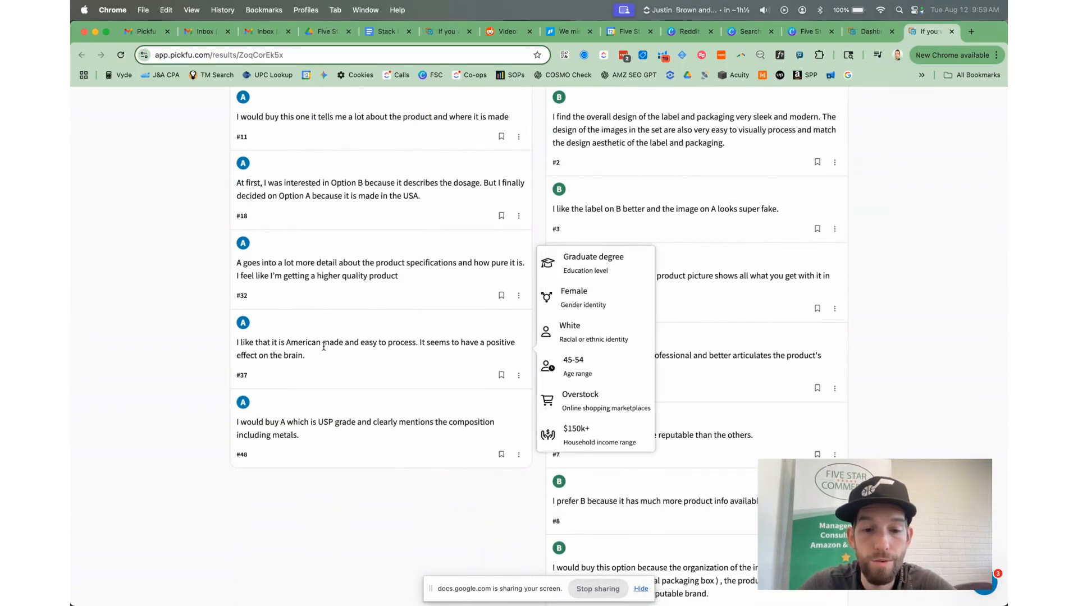
scroll(324, 347, "up", 5)
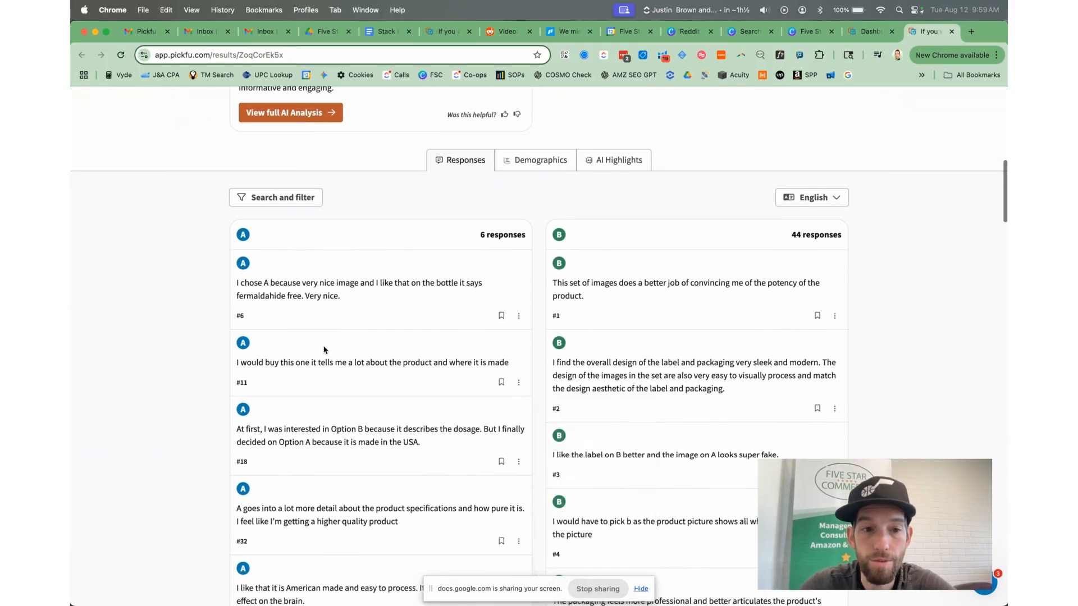
scroll(324, 350, "up", 6)
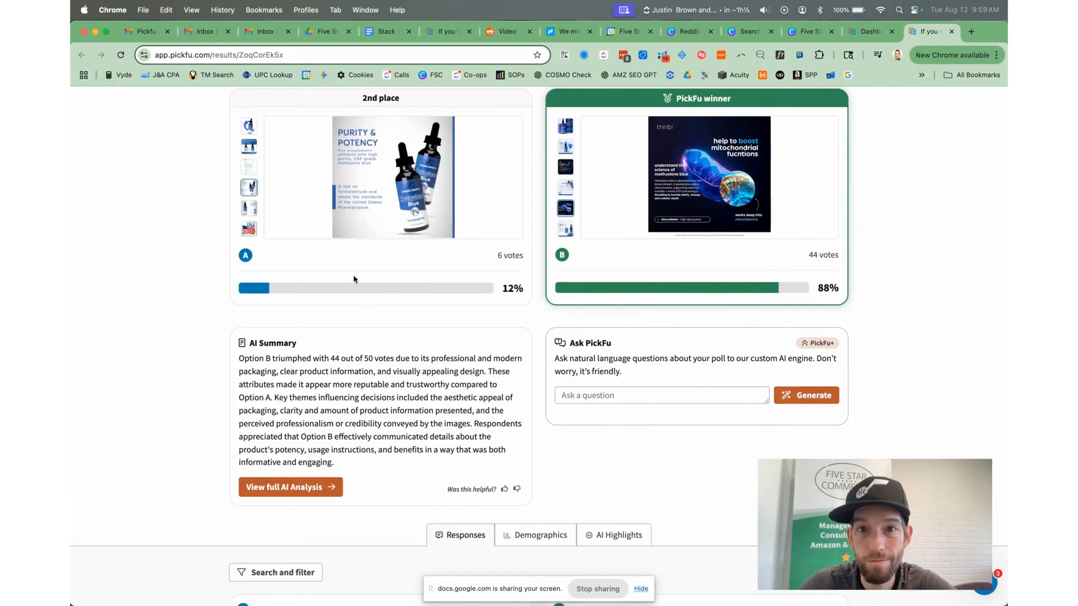
Examine the poll's demographic breakdown of votes for both options by gender, racial or ethnic identity and education level
scroll(426, 329, "down", 3)
scroll(414, 315, "up", 2)
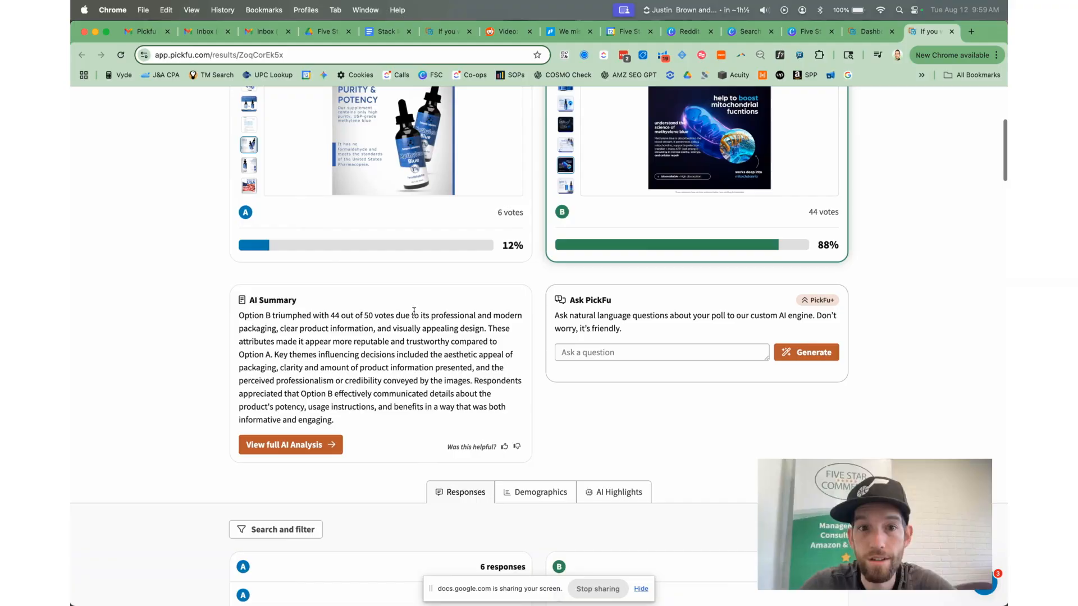
left_click(539, 492)
scroll(548, 415, "down", 7)
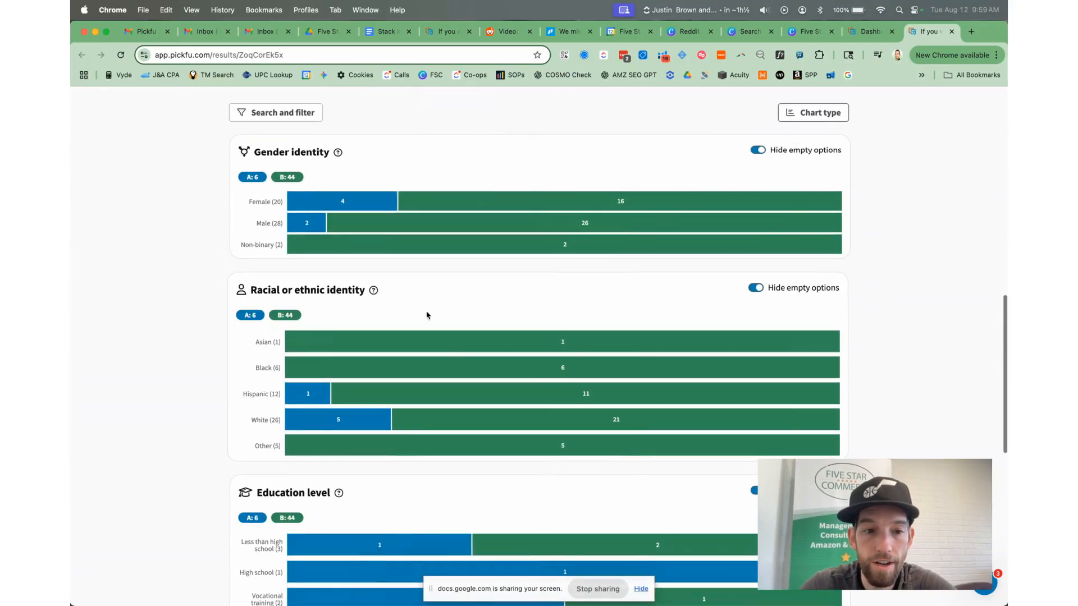
scroll(432, 291, "down", 1)
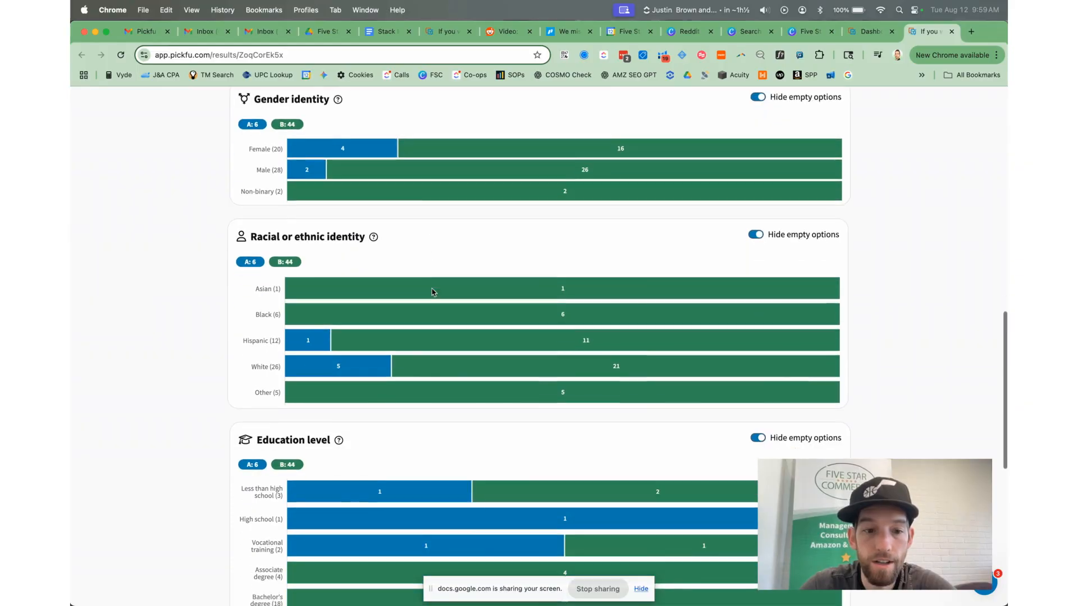
scroll(432, 292, "down", 1)
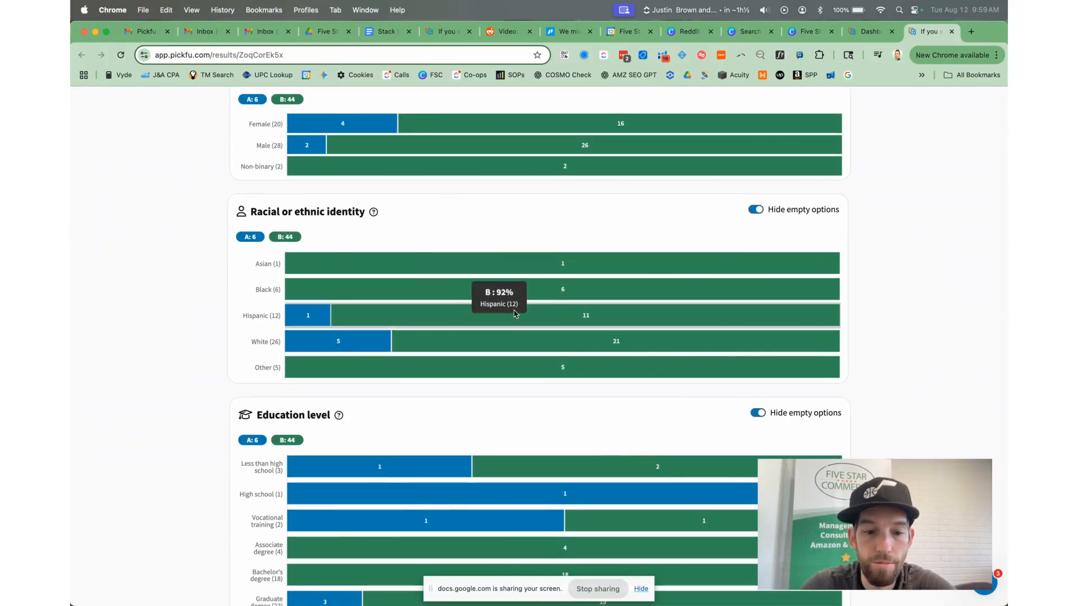
scroll(515, 314, "down", 5)
scroll(463, 315, "down", 2)
scroll(474, 320, "up", 12)
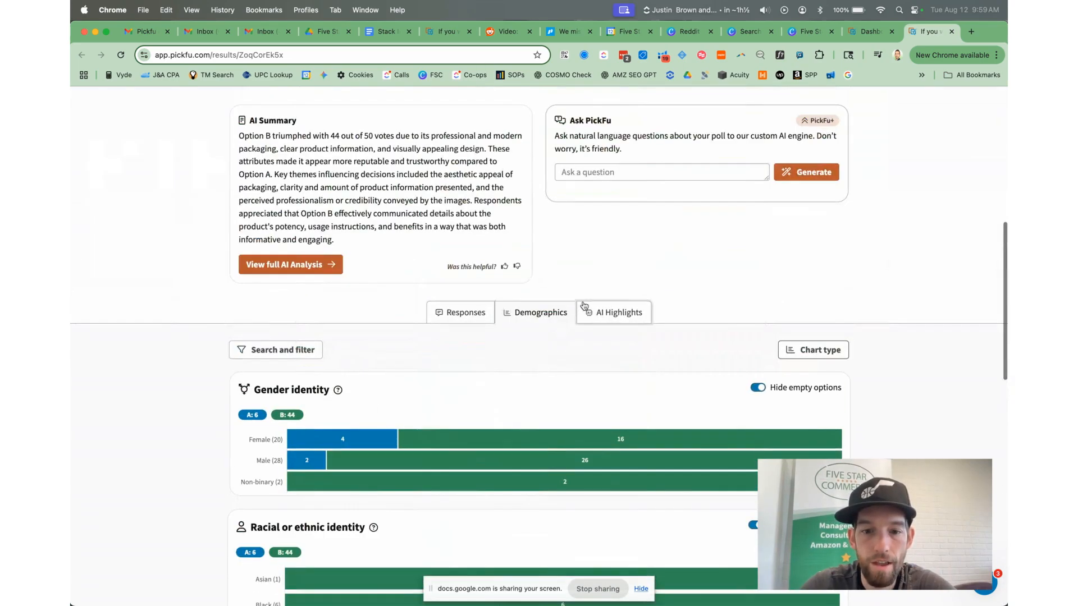
Review the AI highlights, covering each option's likes and dislikes, the key topics and the hypotheses for further testing
left_click(580, 309)
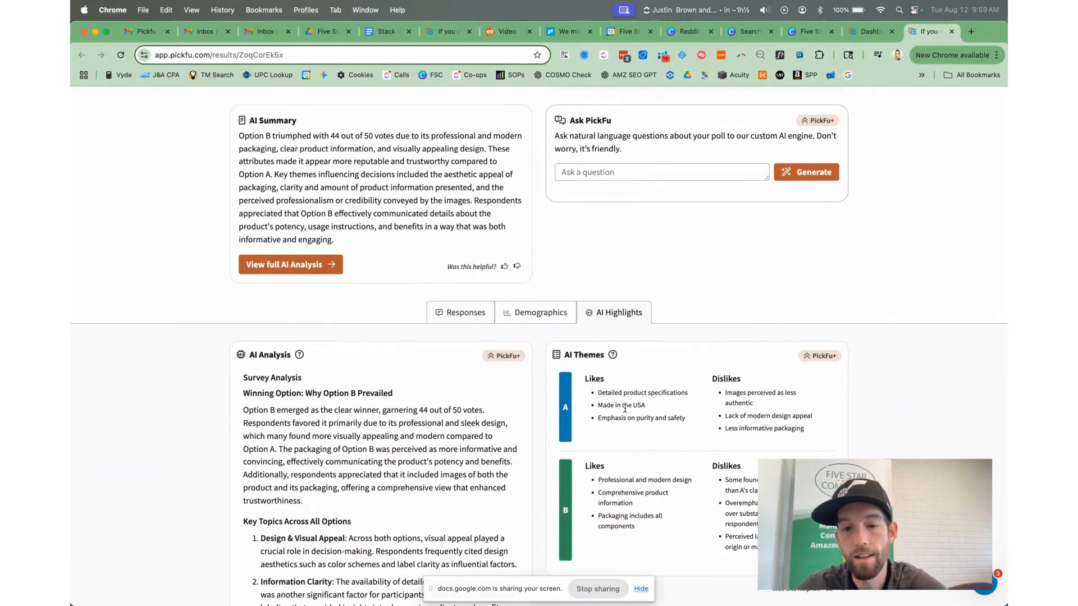
scroll(624, 409, "down", 3)
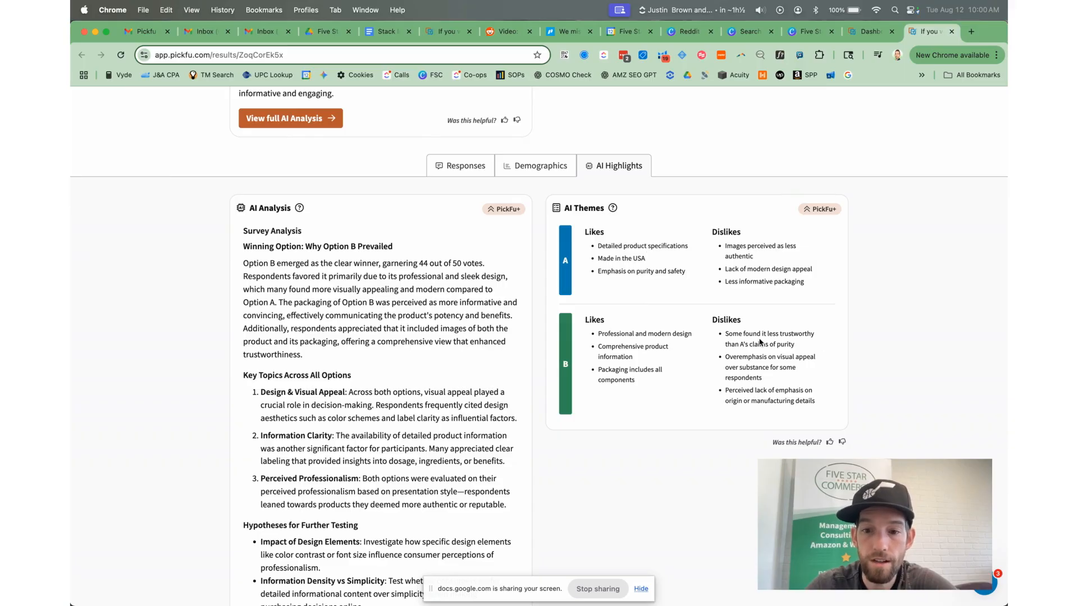
scroll(241, 411, "down", 5)
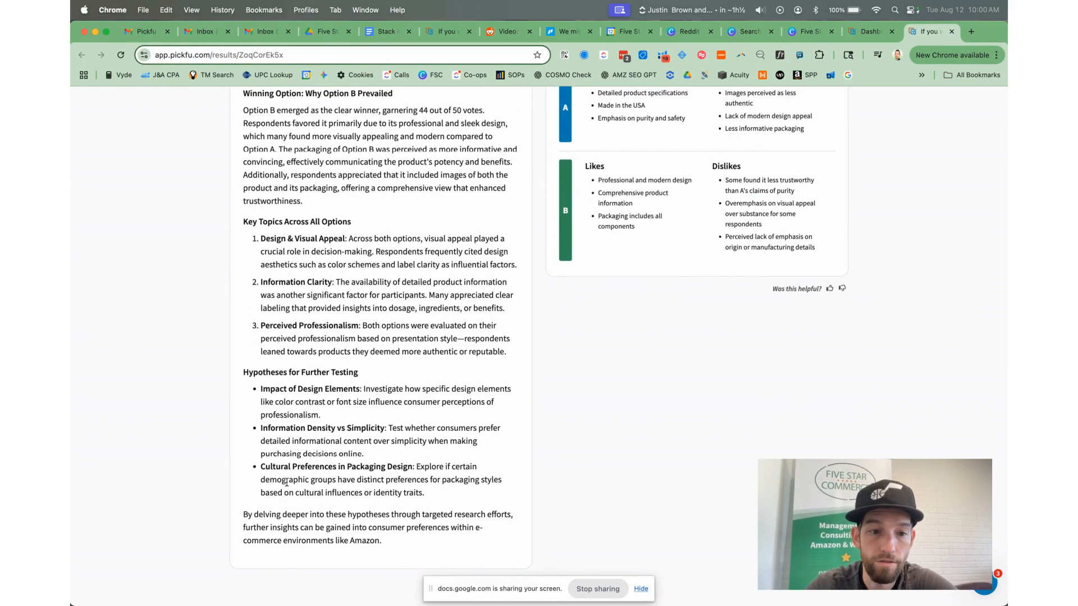
scroll(270, 475, "up", 2)
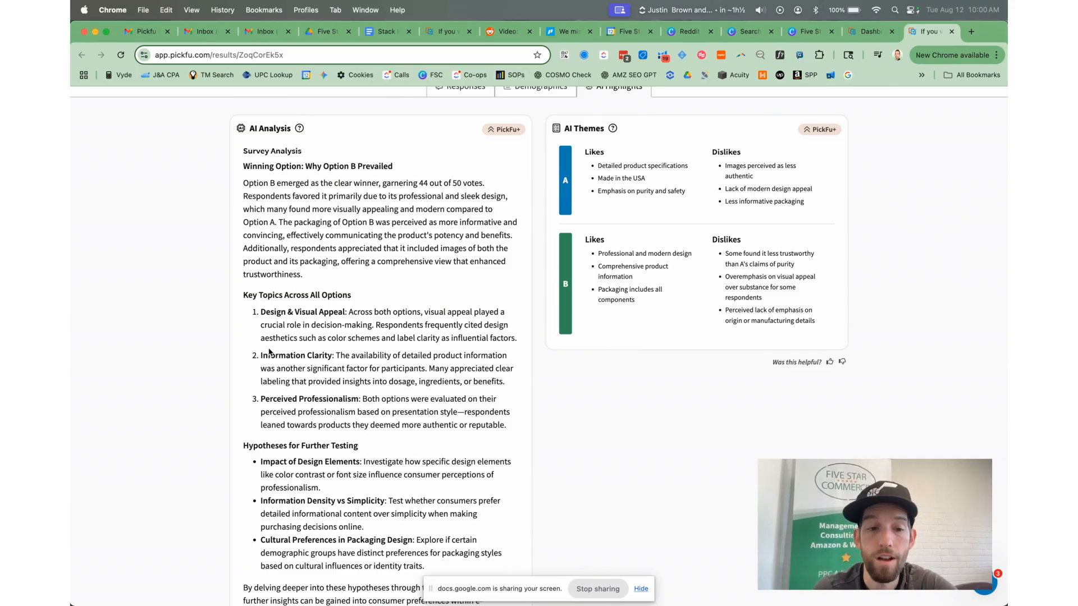
scroll(547, 299, "up", 15)
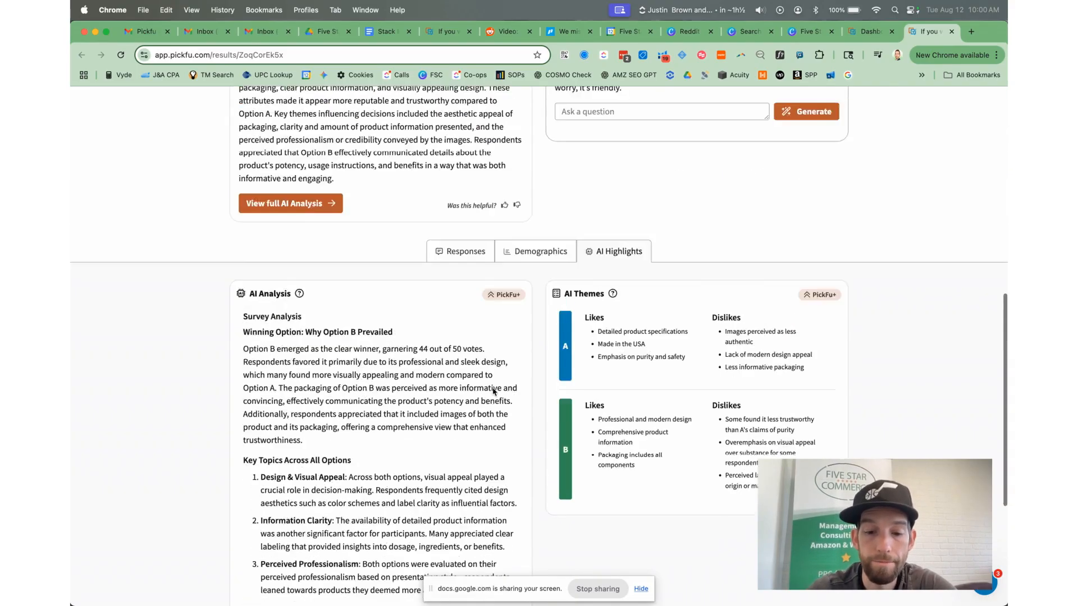